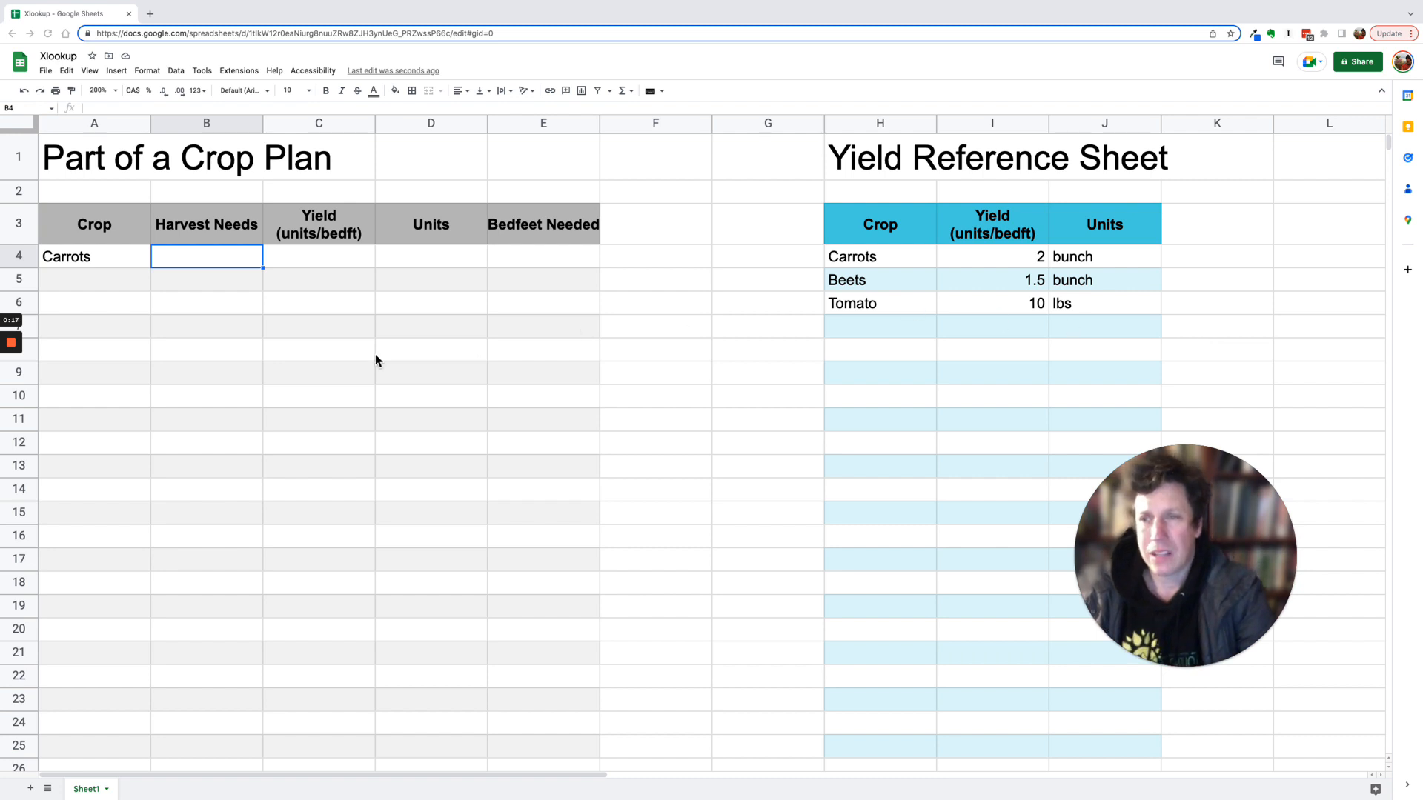
# - Enter 250 as the carrots' harvest needs and a yield of 2 units per bedfoot in the crop plan row
pyautogui.click(105, 260)
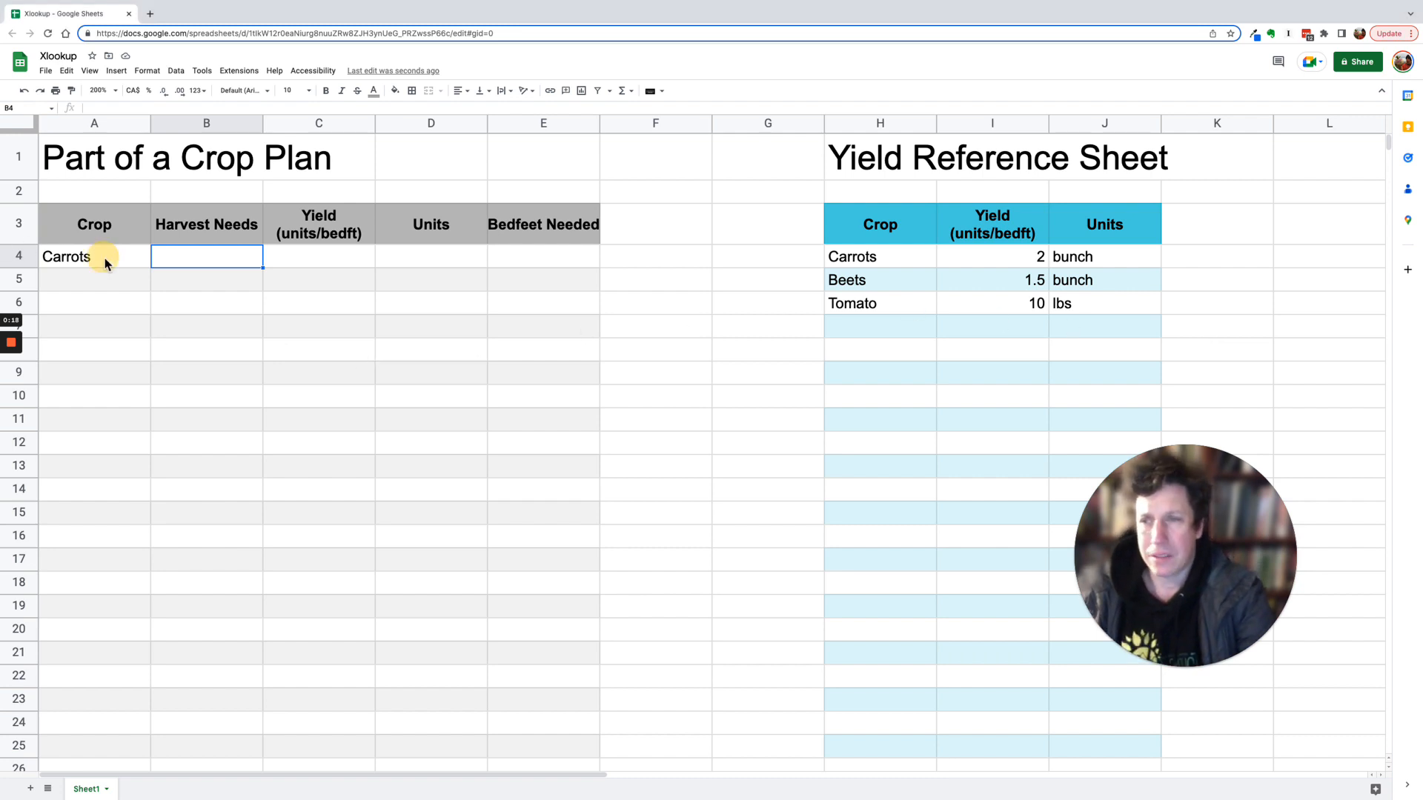
pyautogui.doubleClick(231, 257)
pyautogui.write('250')
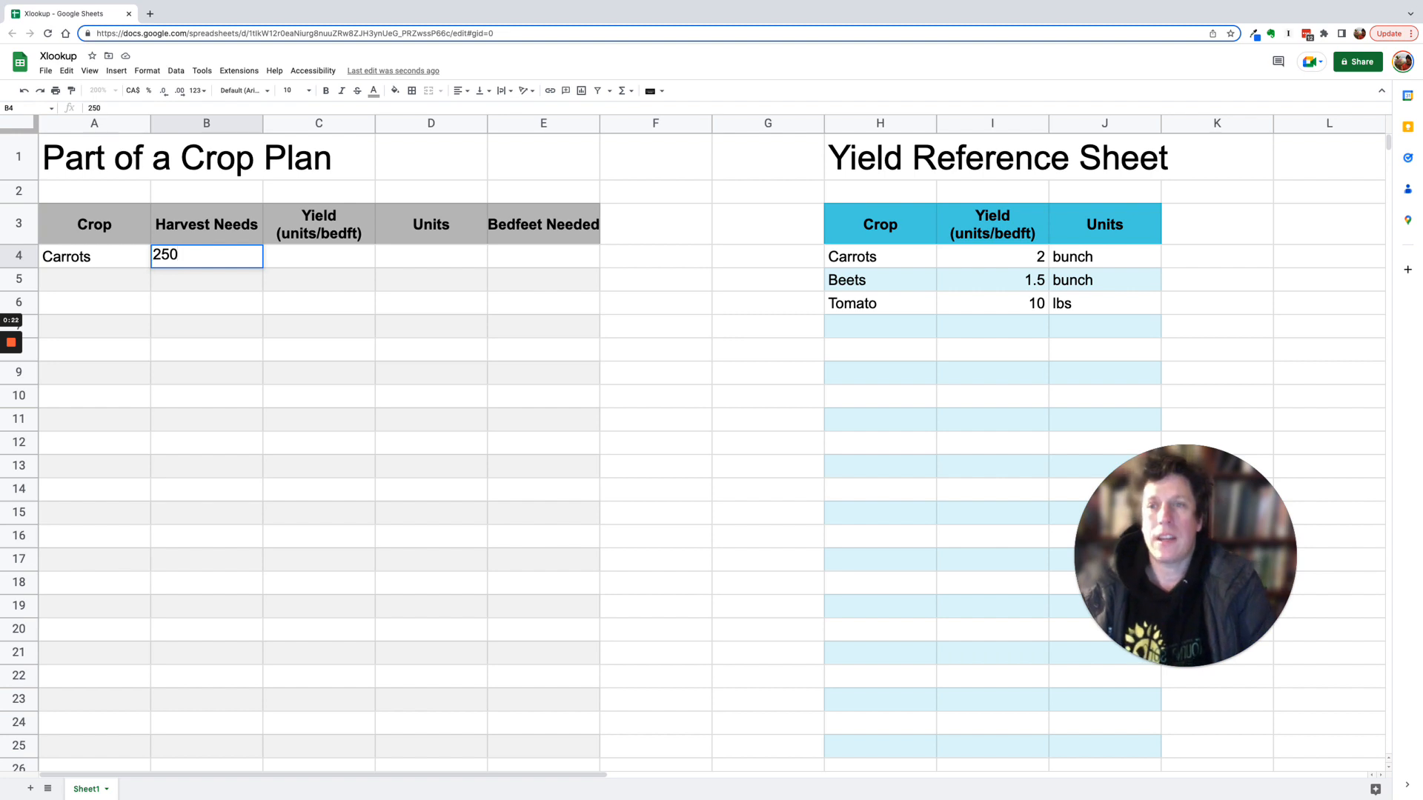
pyautogui.press('Return')
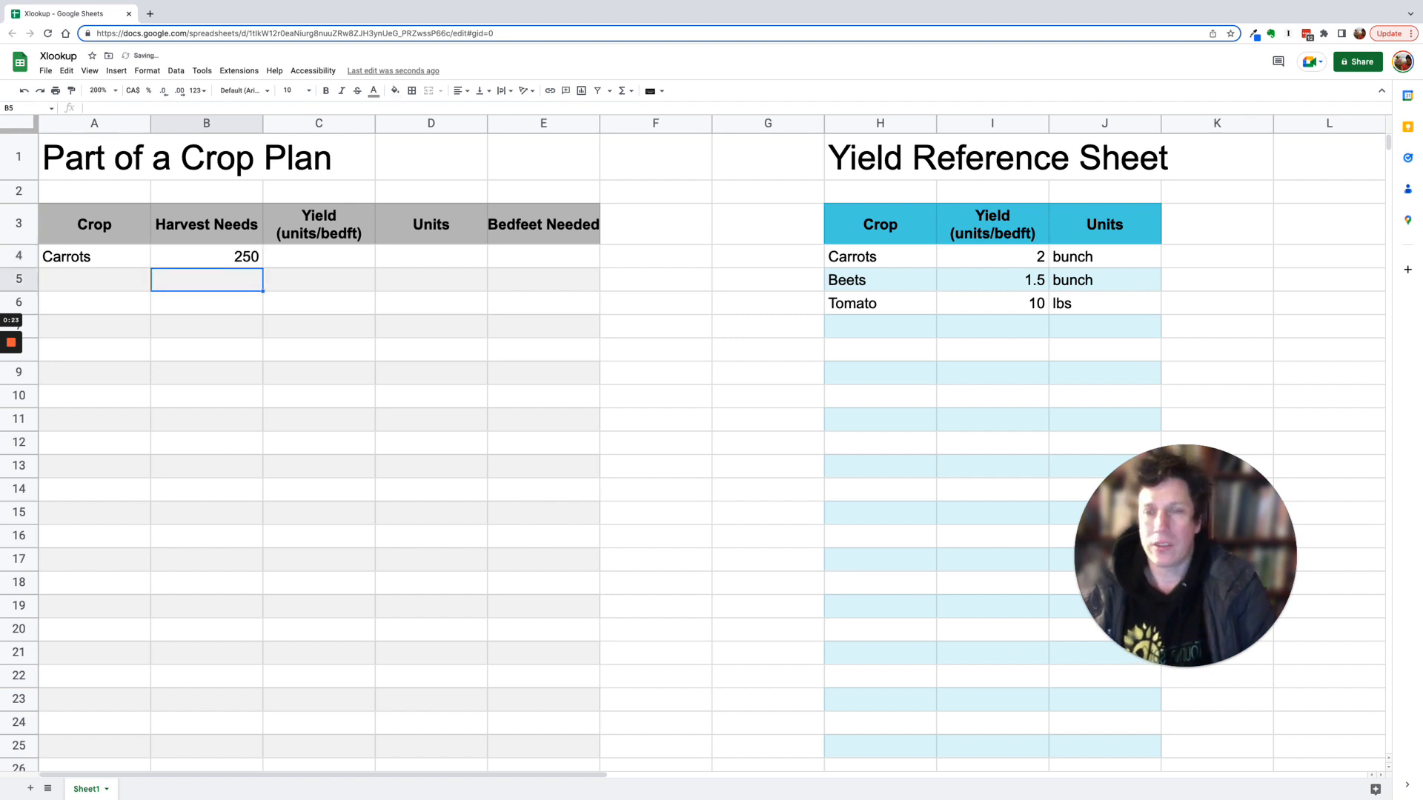
pyautogui.press('Up')
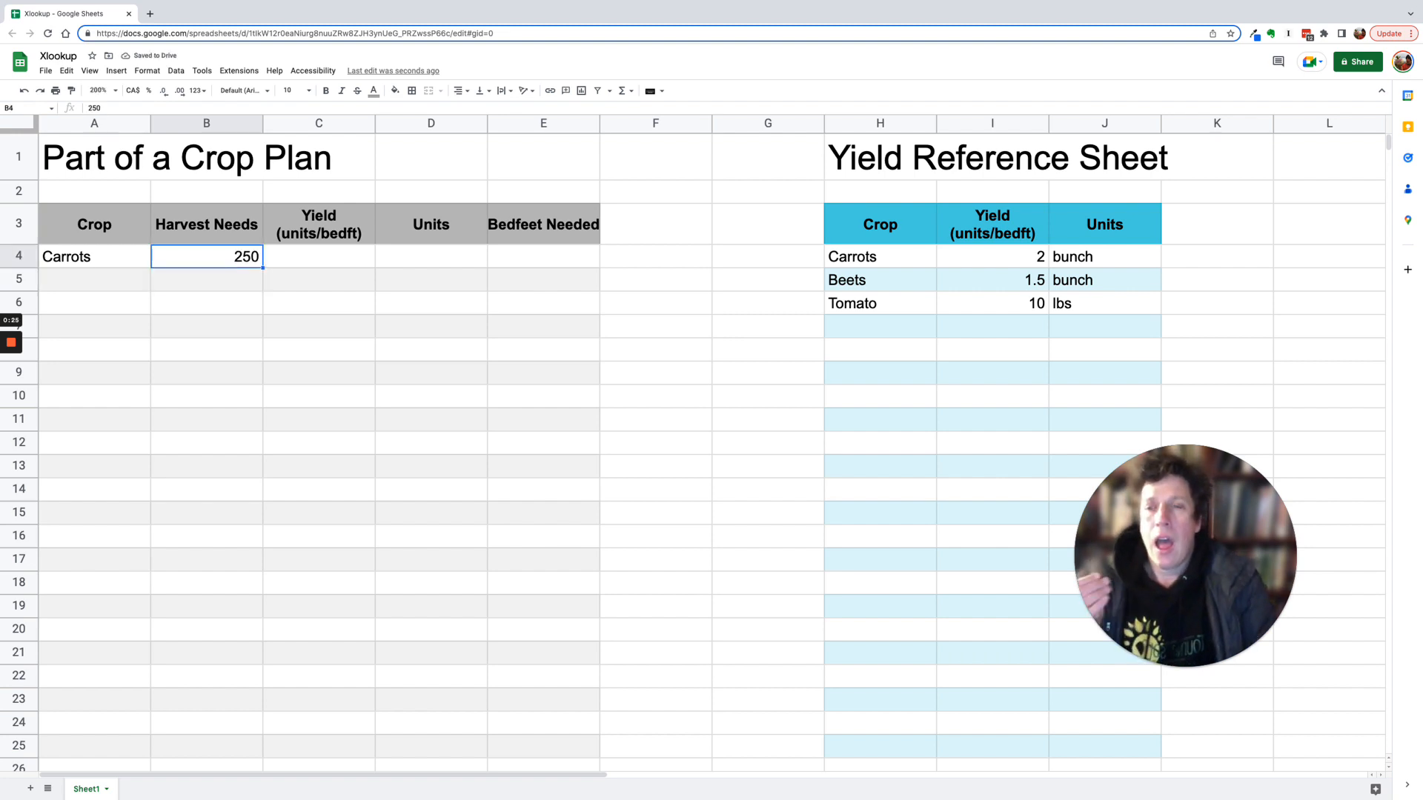
pyautogui.press('Right')
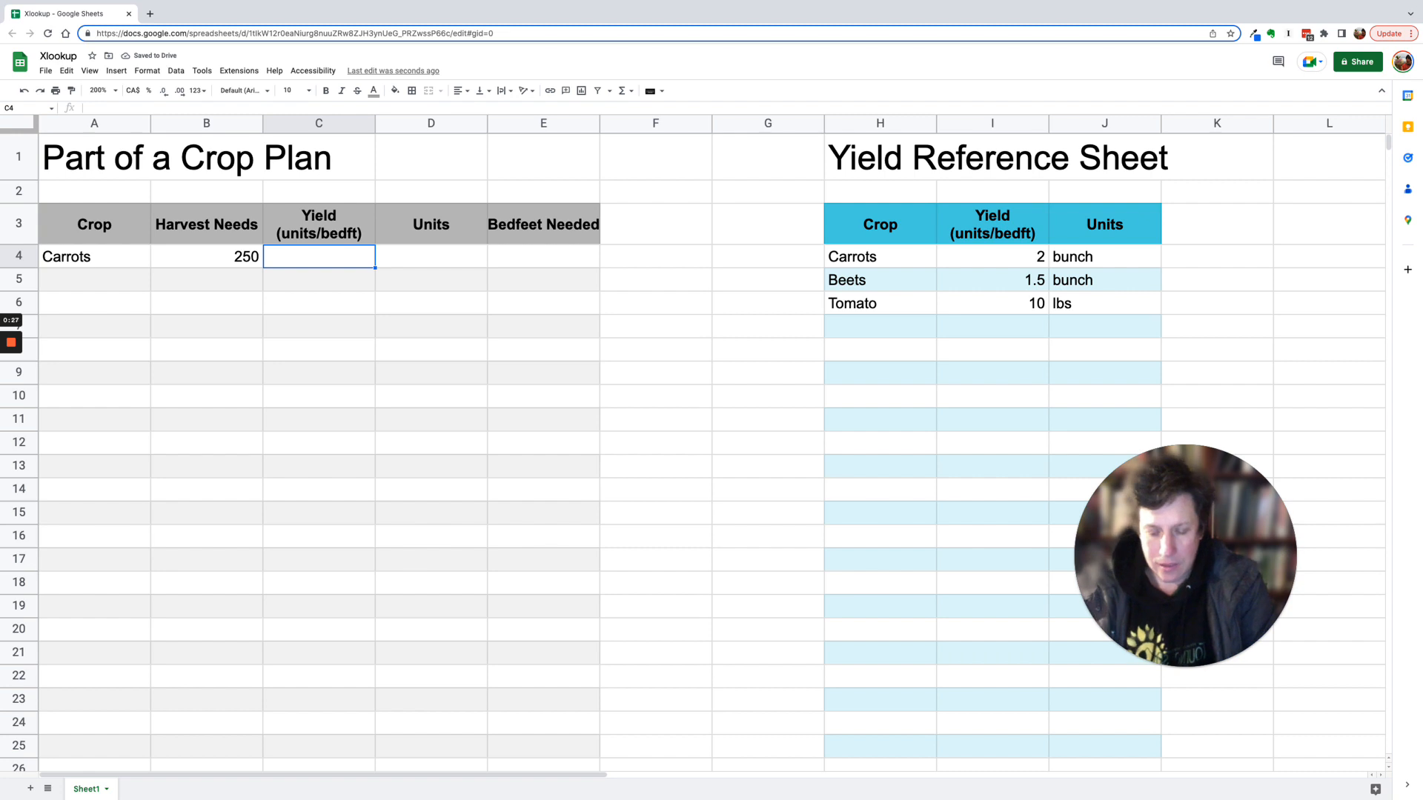
pyautogui.write('2')
pyautogui.press('Return')
pyautogui.press('Up')
# - Enter a Bedfeet Needed formula in E4 dividing harvest needs B4 by yield C4
pyautogui.press('Right')
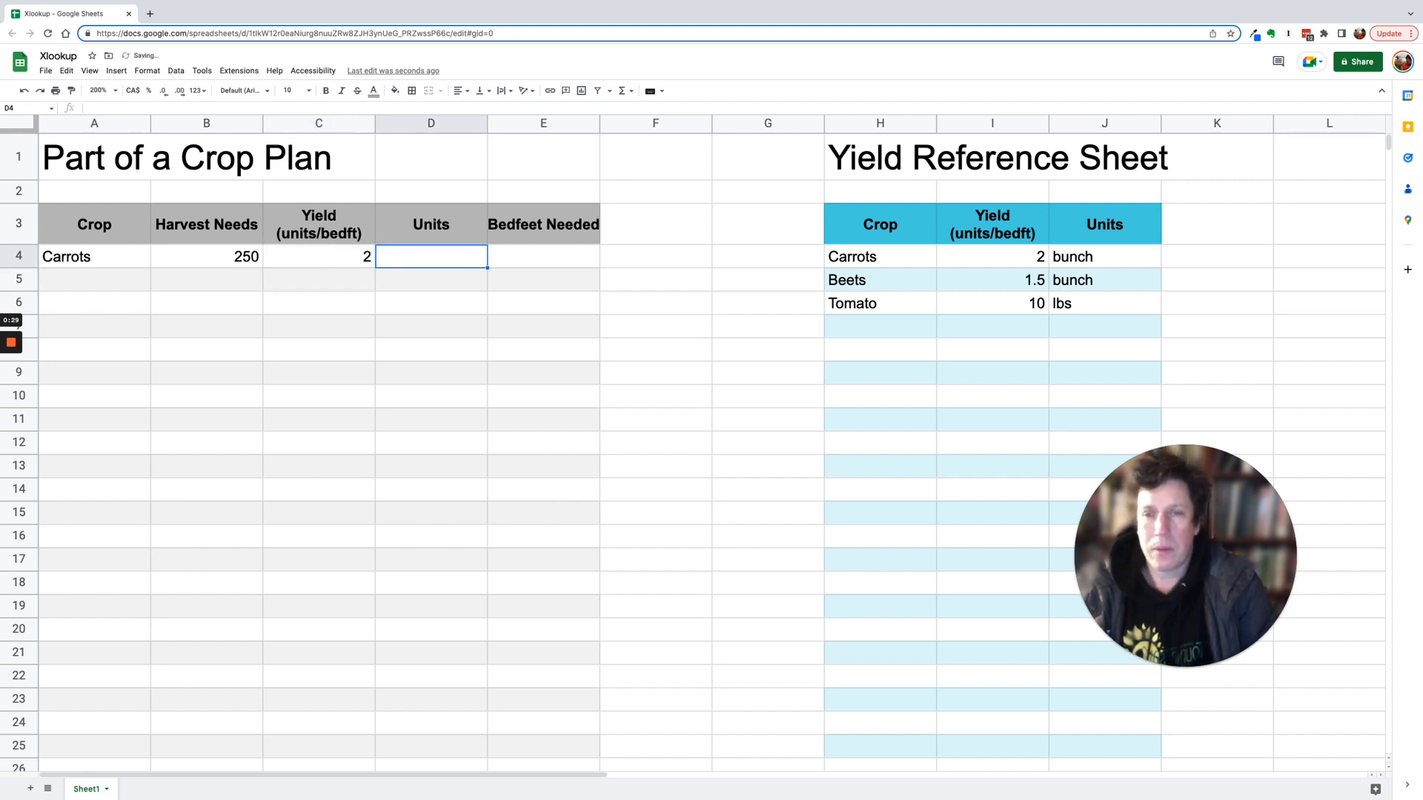
pyautogui.press('Right')
pyautogui.write('=')
pyautogui.press('Left')
pyautogui.press('Left')
pyautogui.press('Left')
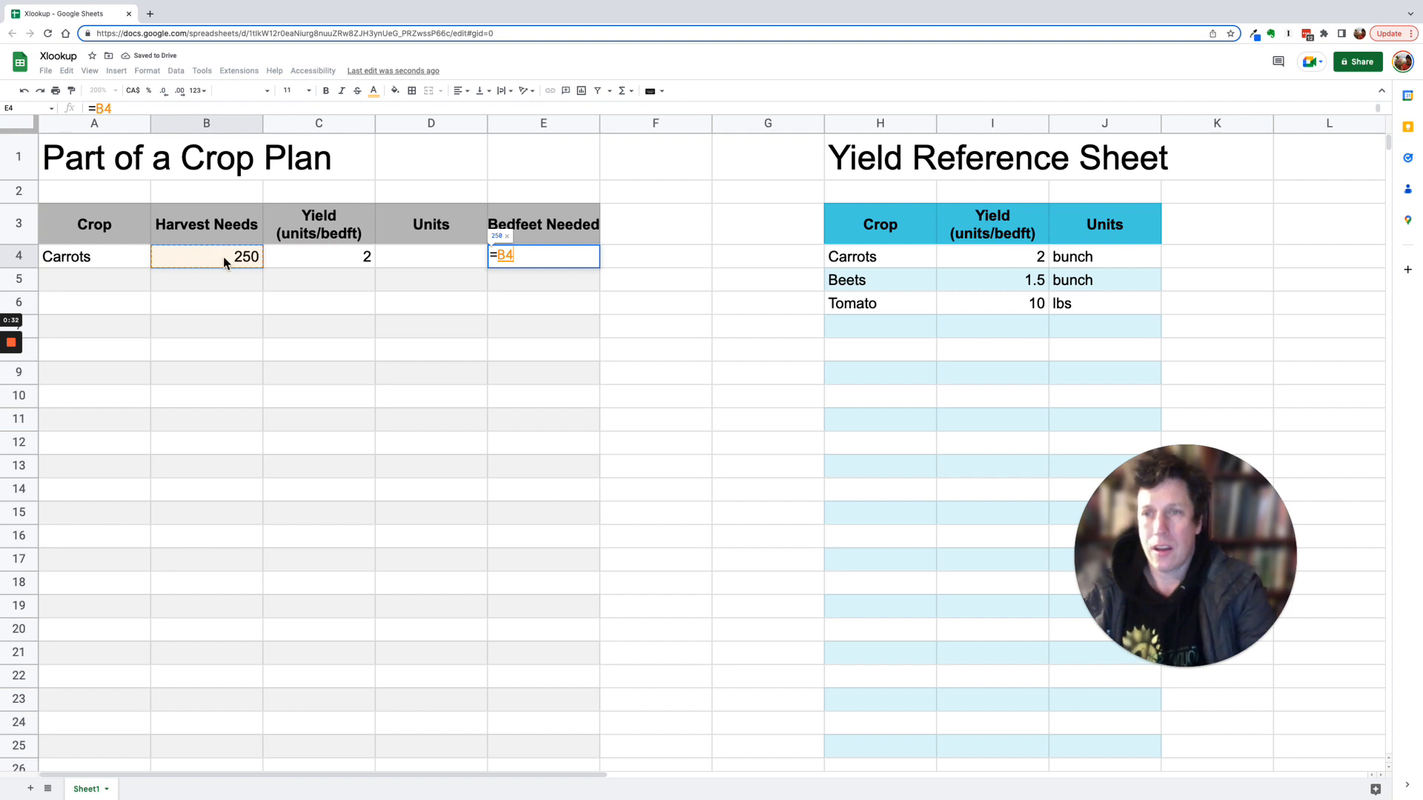
pyautogui.write('/')
pyautogui.click(338, 254)
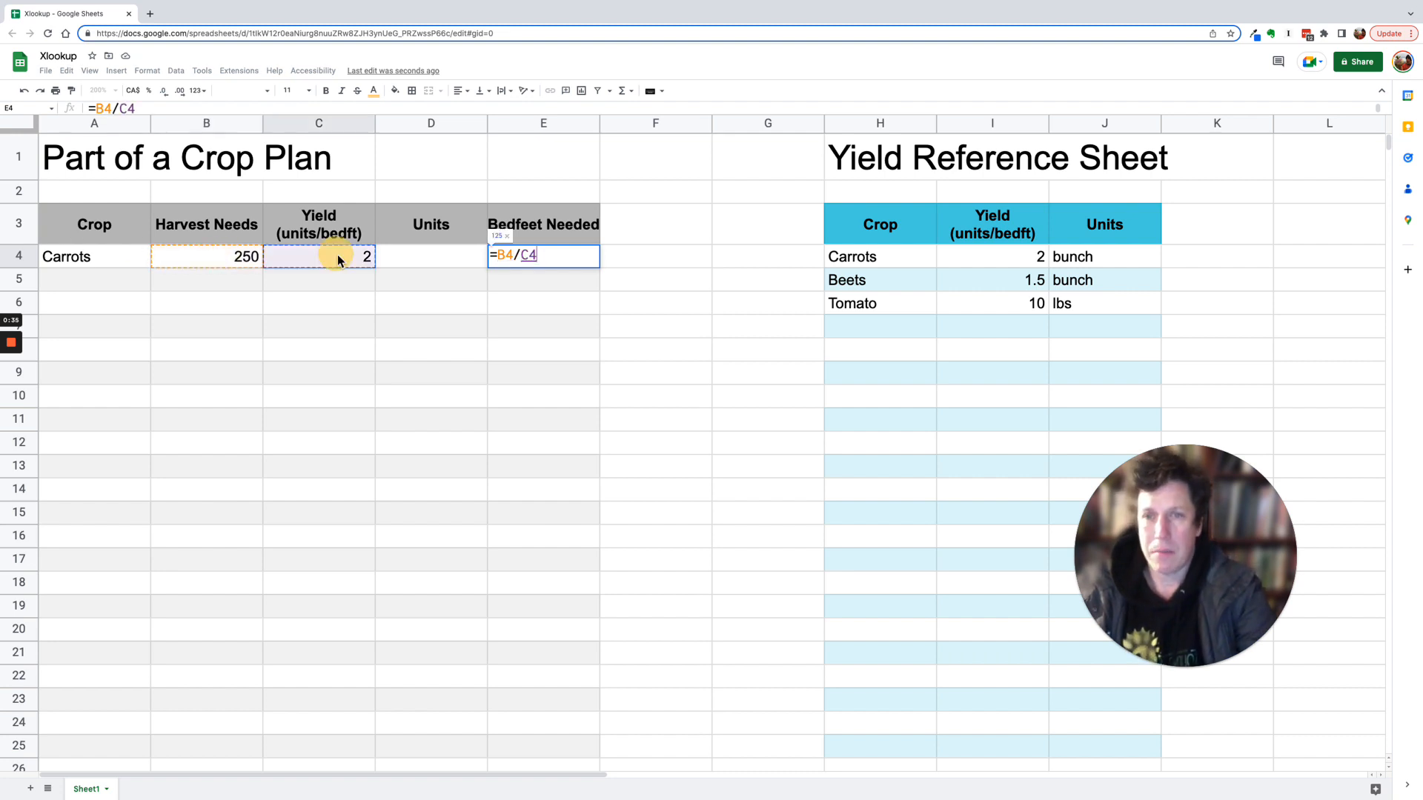
pyautogui.press('Return')
pyautogui.press('Up')
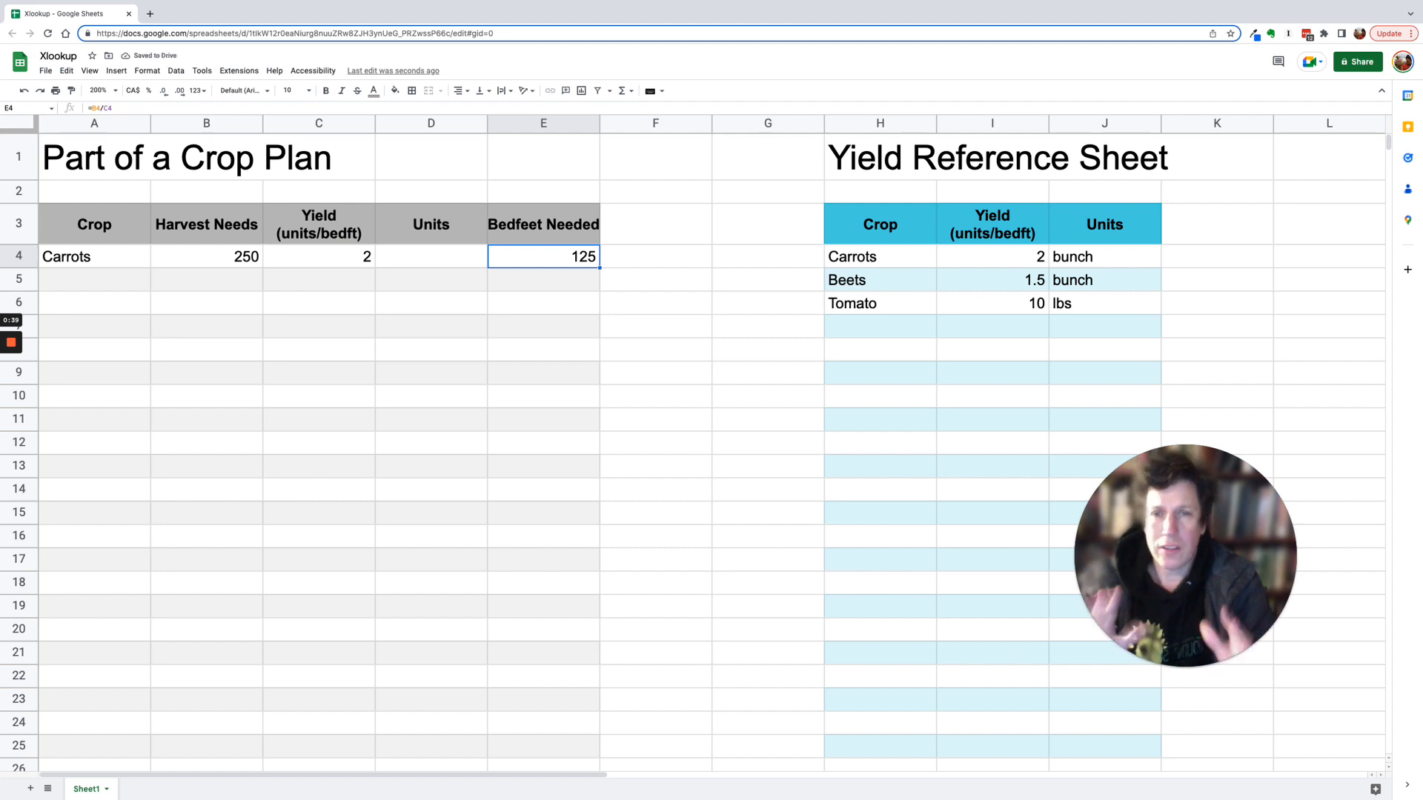
# - Replace the yield in C4 with the formula =xlookup(A4,H:H,I:I) looking up the crop in the reference sheet
pyautogui.click(326, 255)
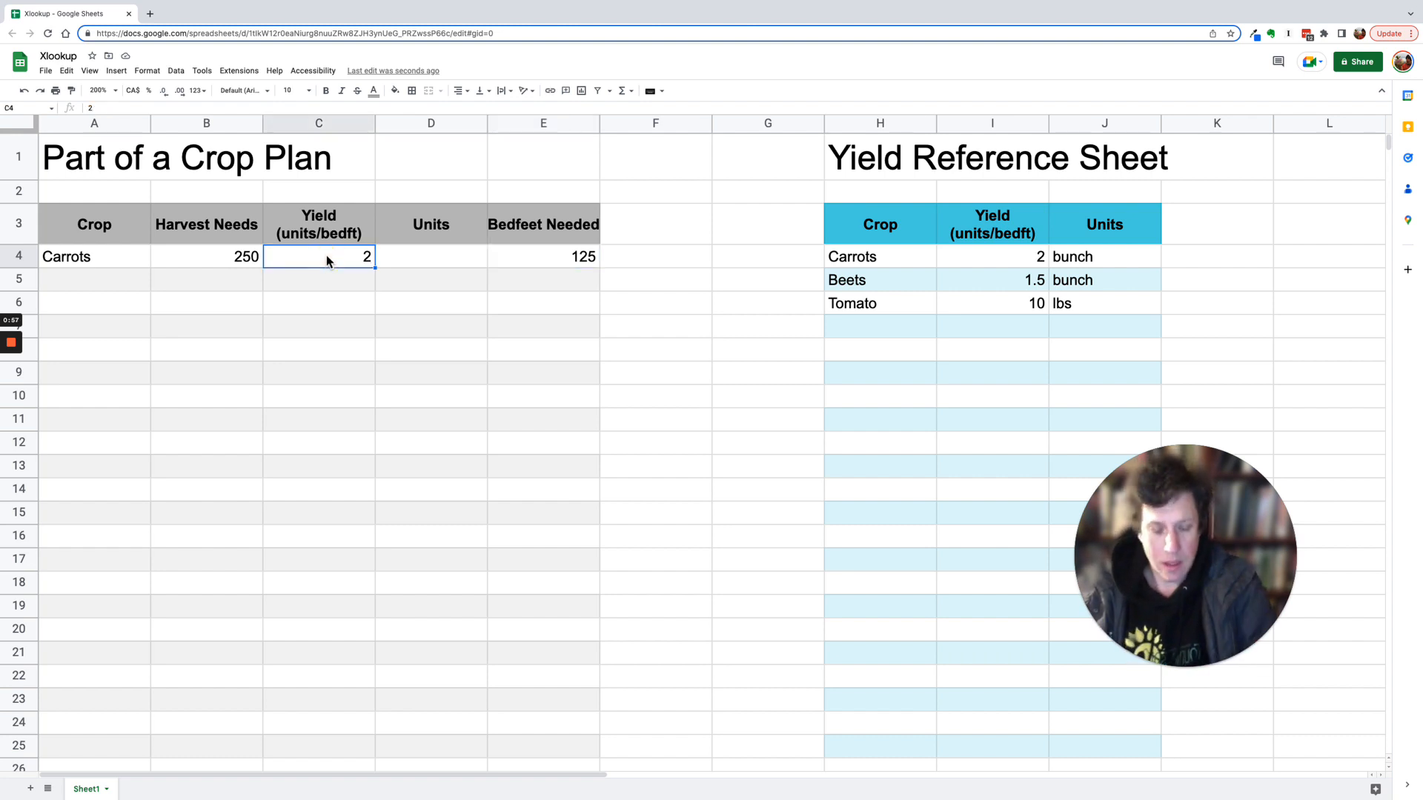
pyautogui.write('=x')
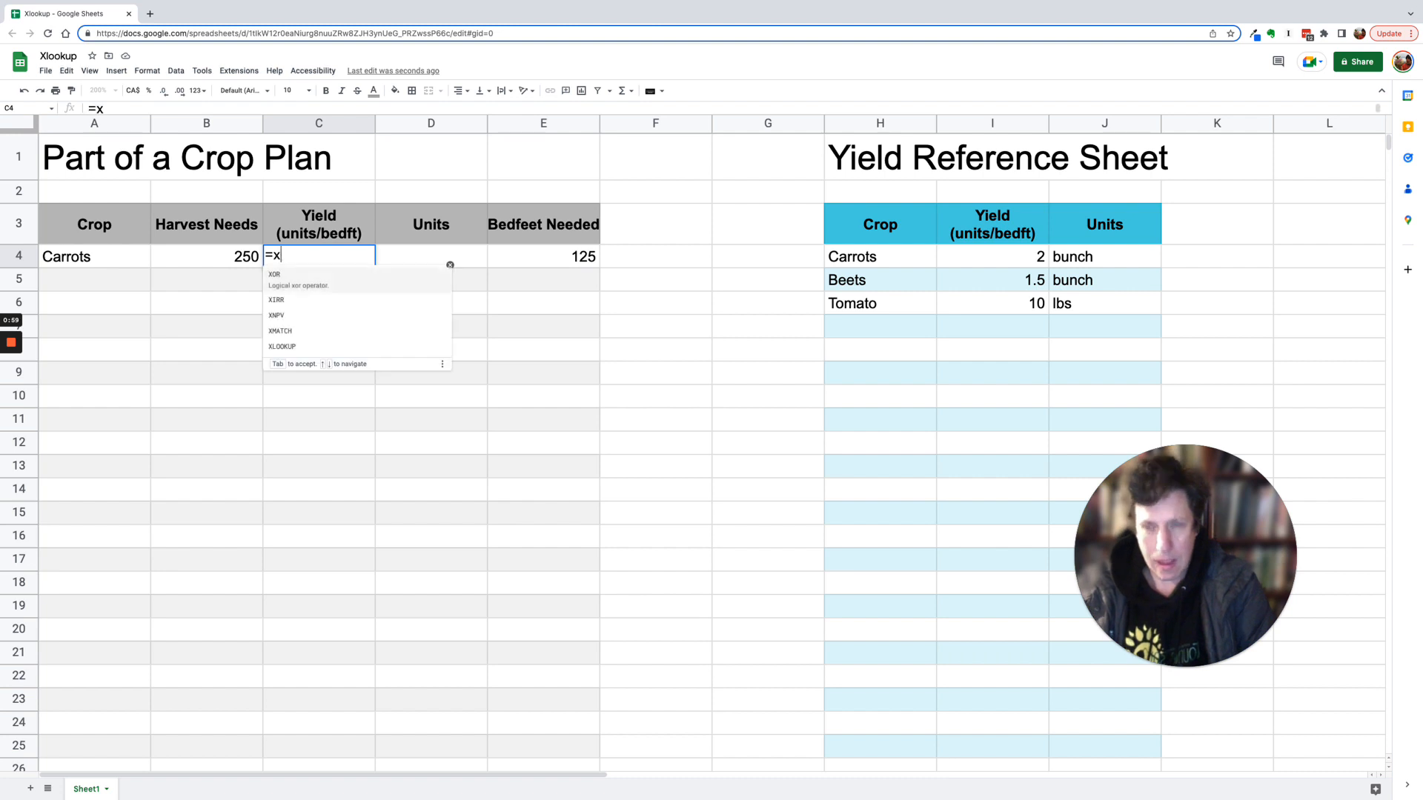
pyautogui.write('lookup')
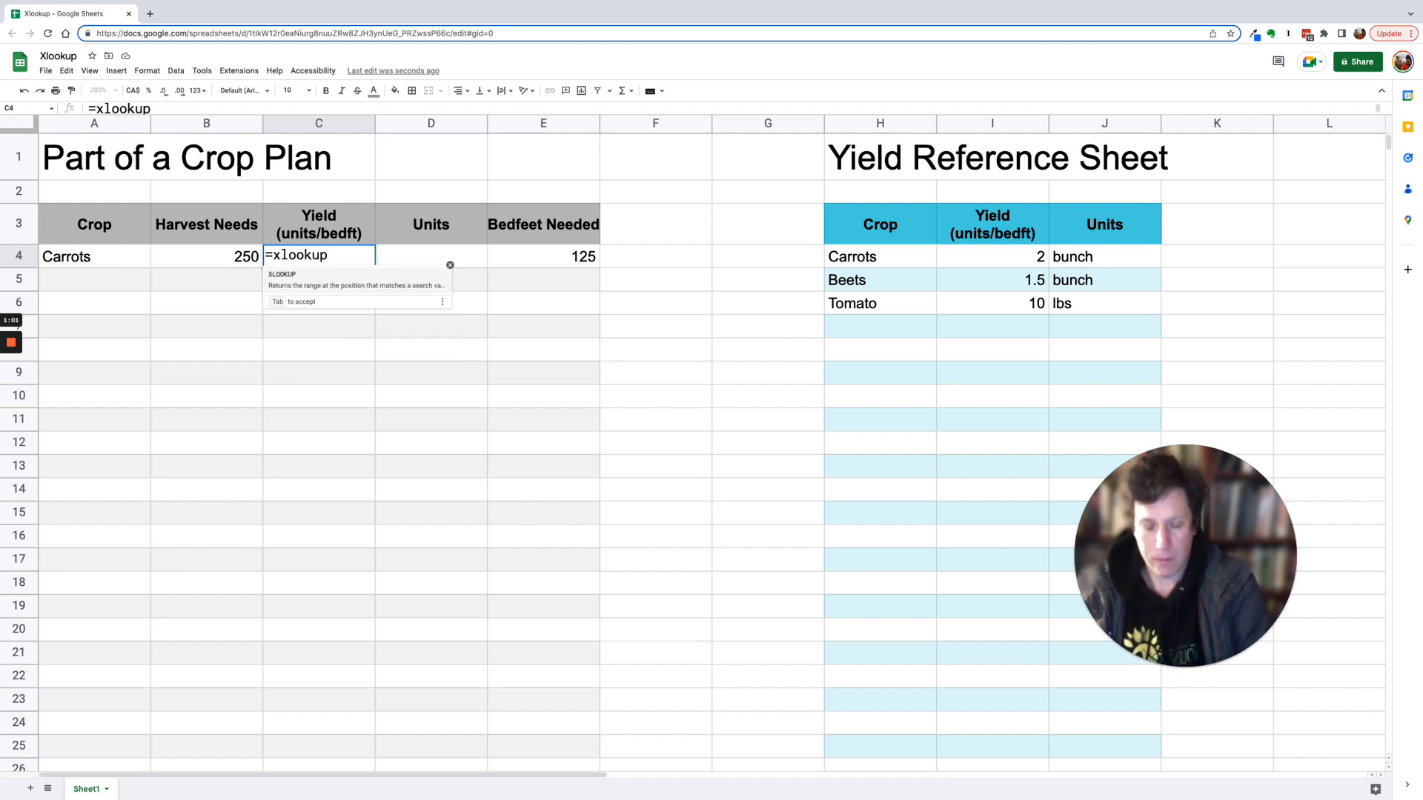
pyautogui.write('(')
pyautogui.press('BackSpace')
pyautogui.write('(')
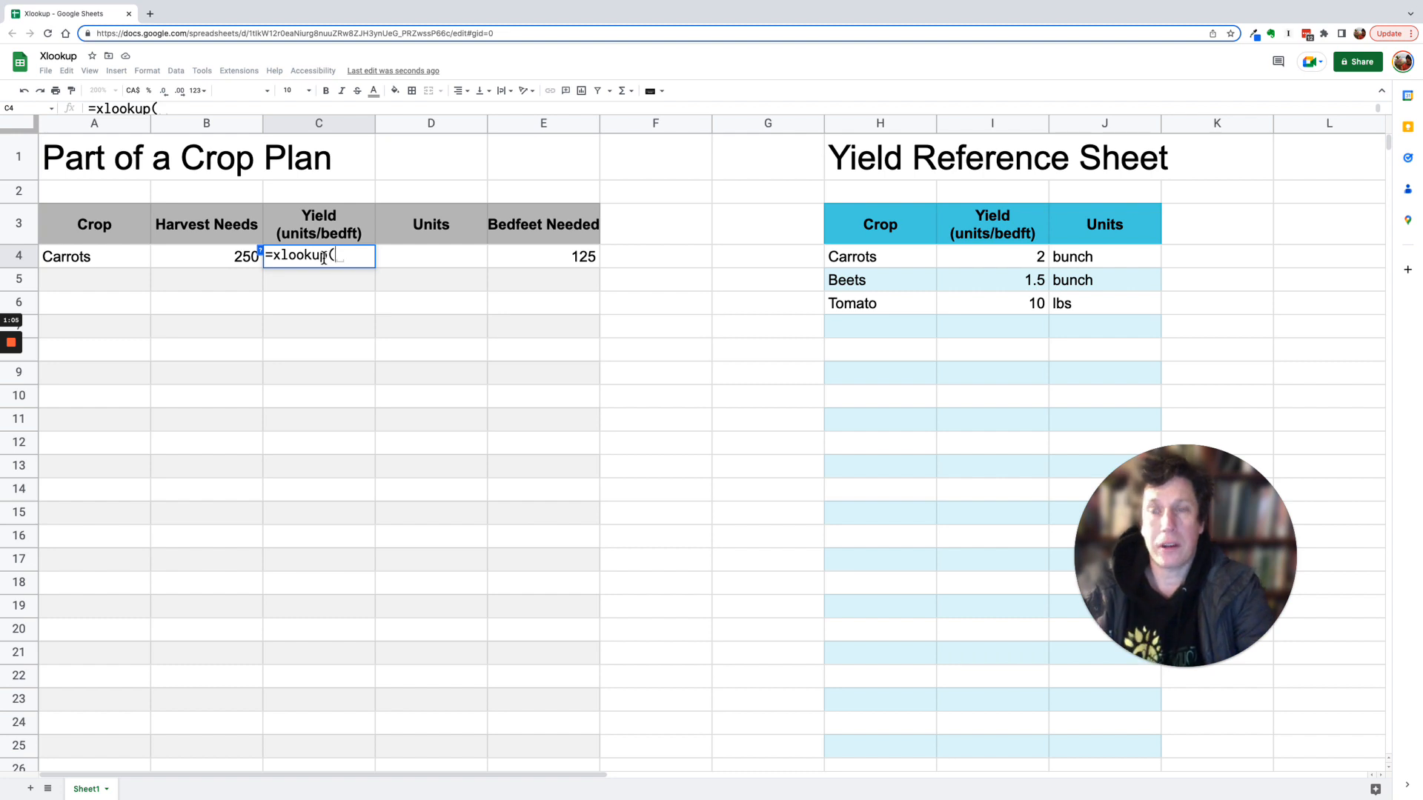
pyautogui.click(94, 257)
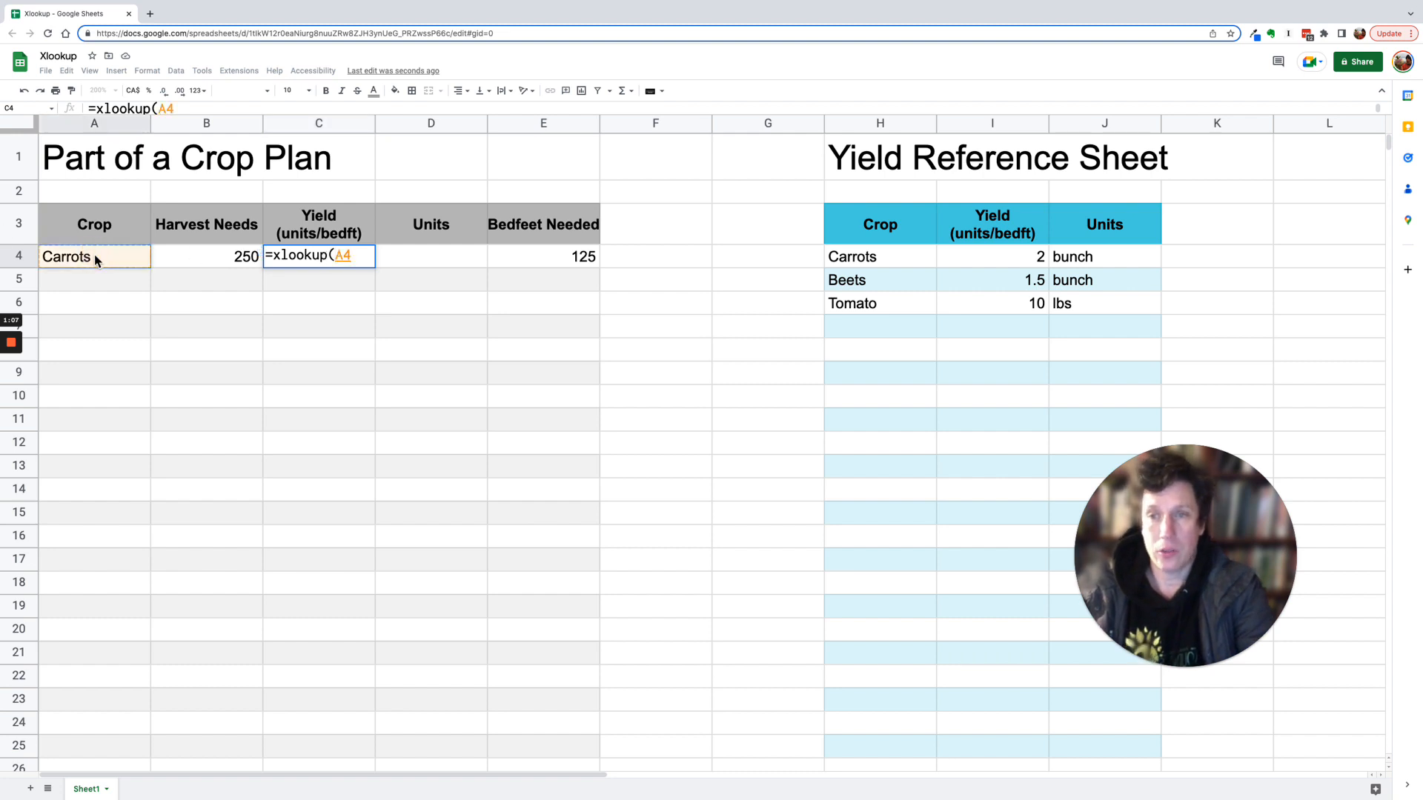
pyautogui.write(',')
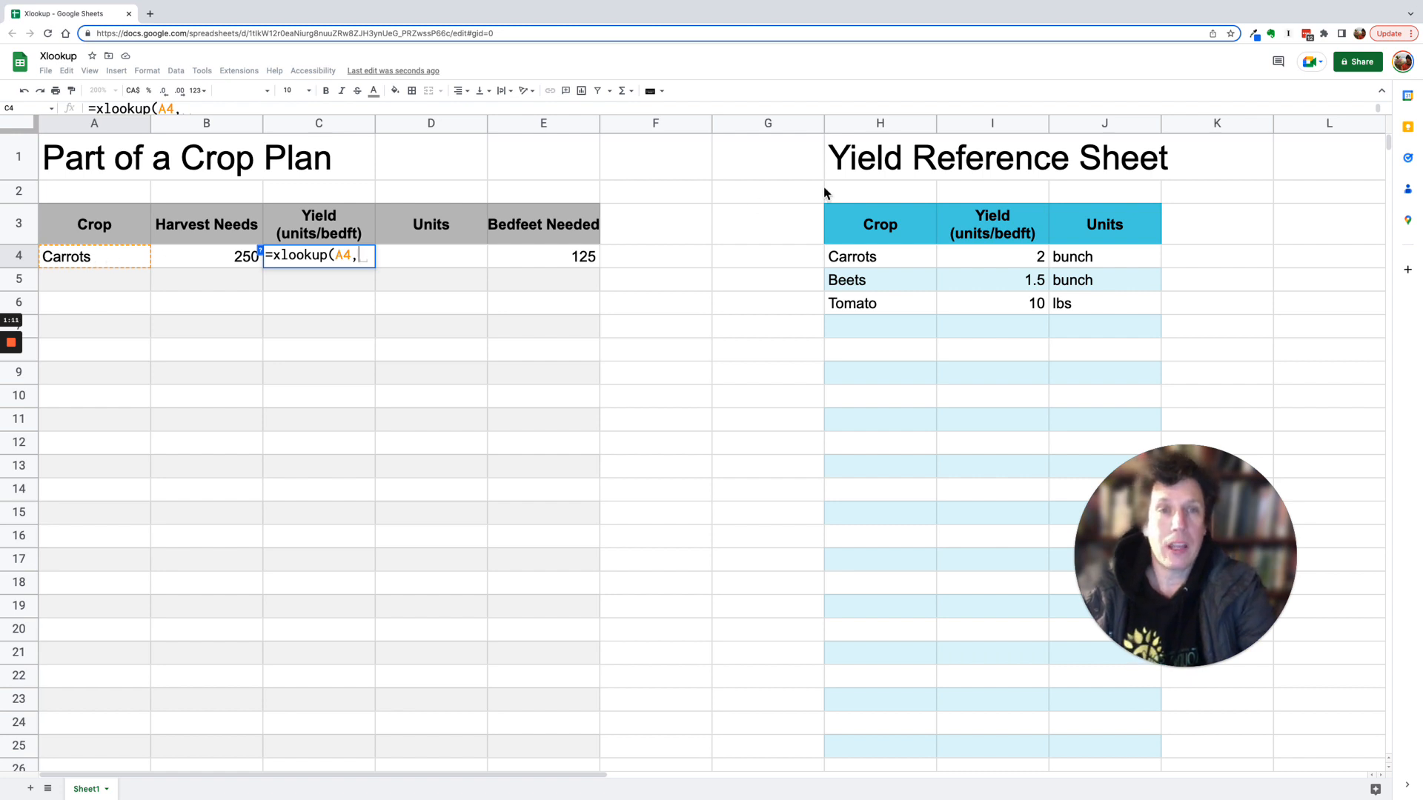
pyautogui.click(881, 125)
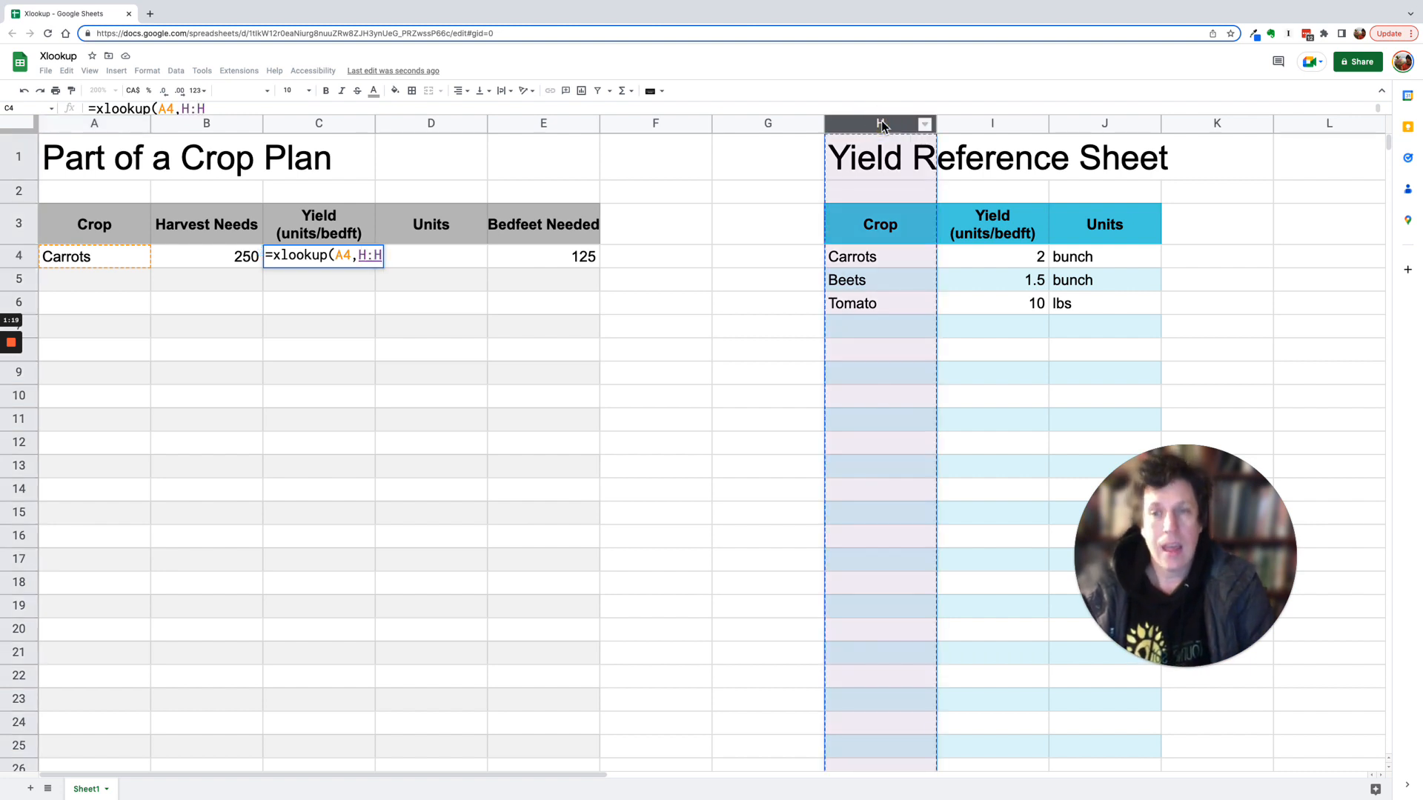
pyautogui.write(',')
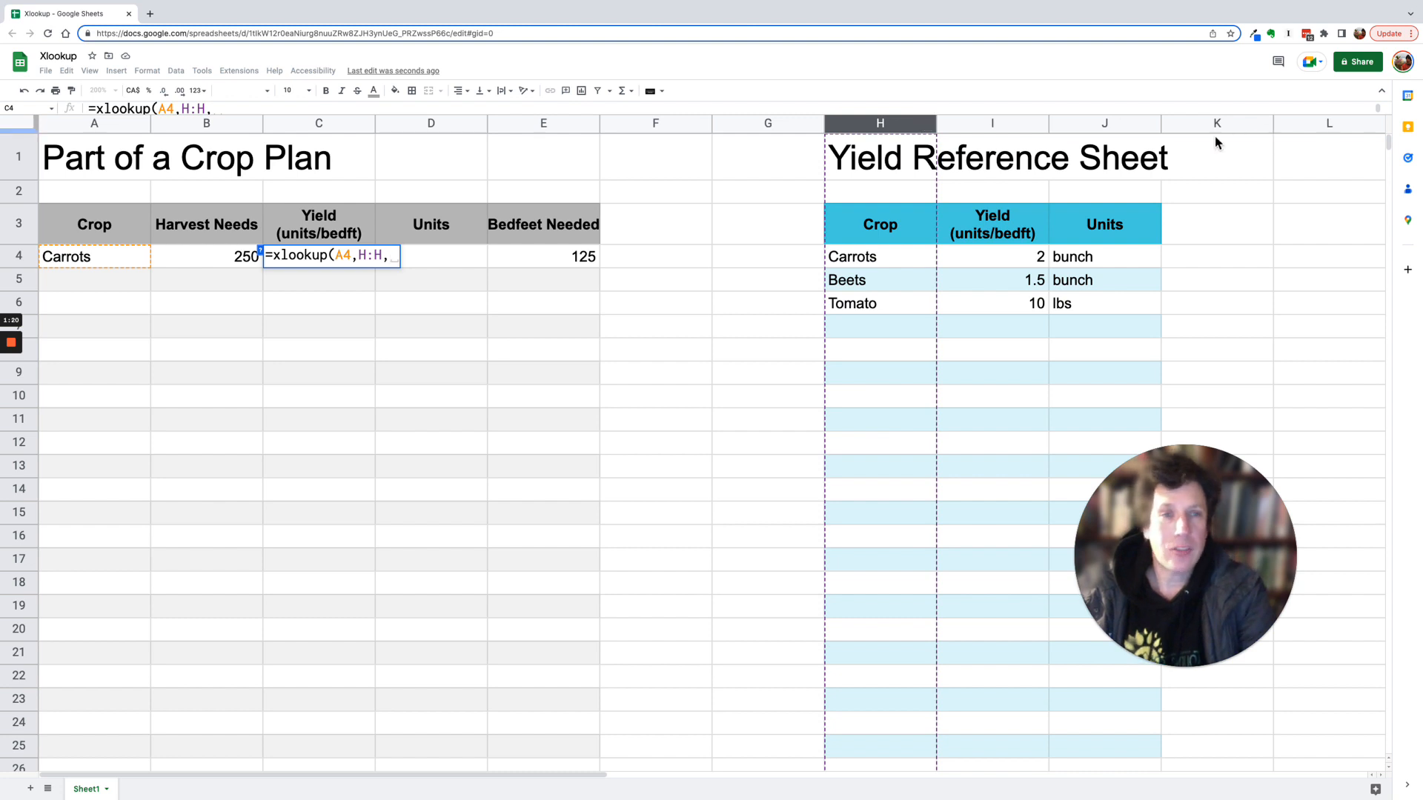
pyautogui.click(1005, 123)
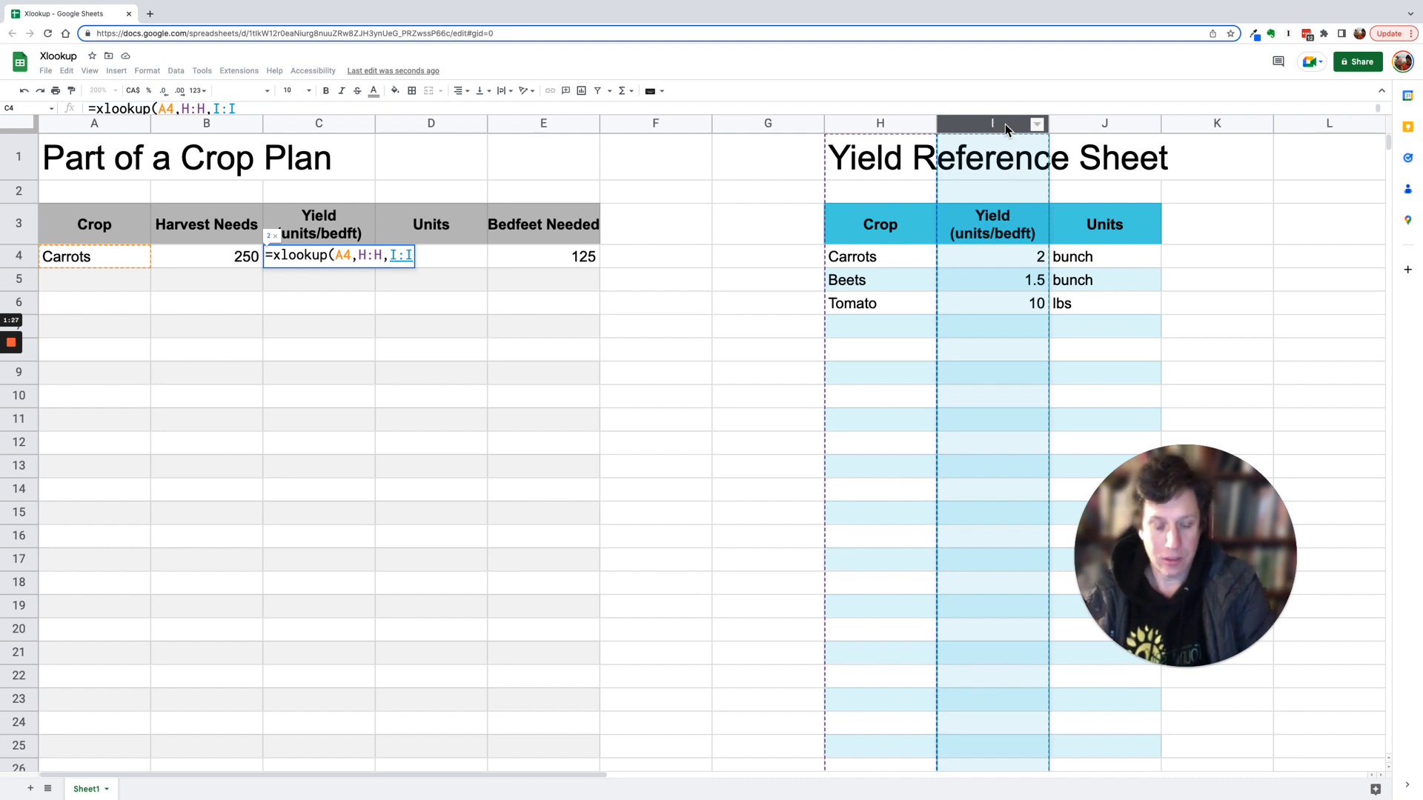
pyautogui.write(')')
pyautogui.press('Return')
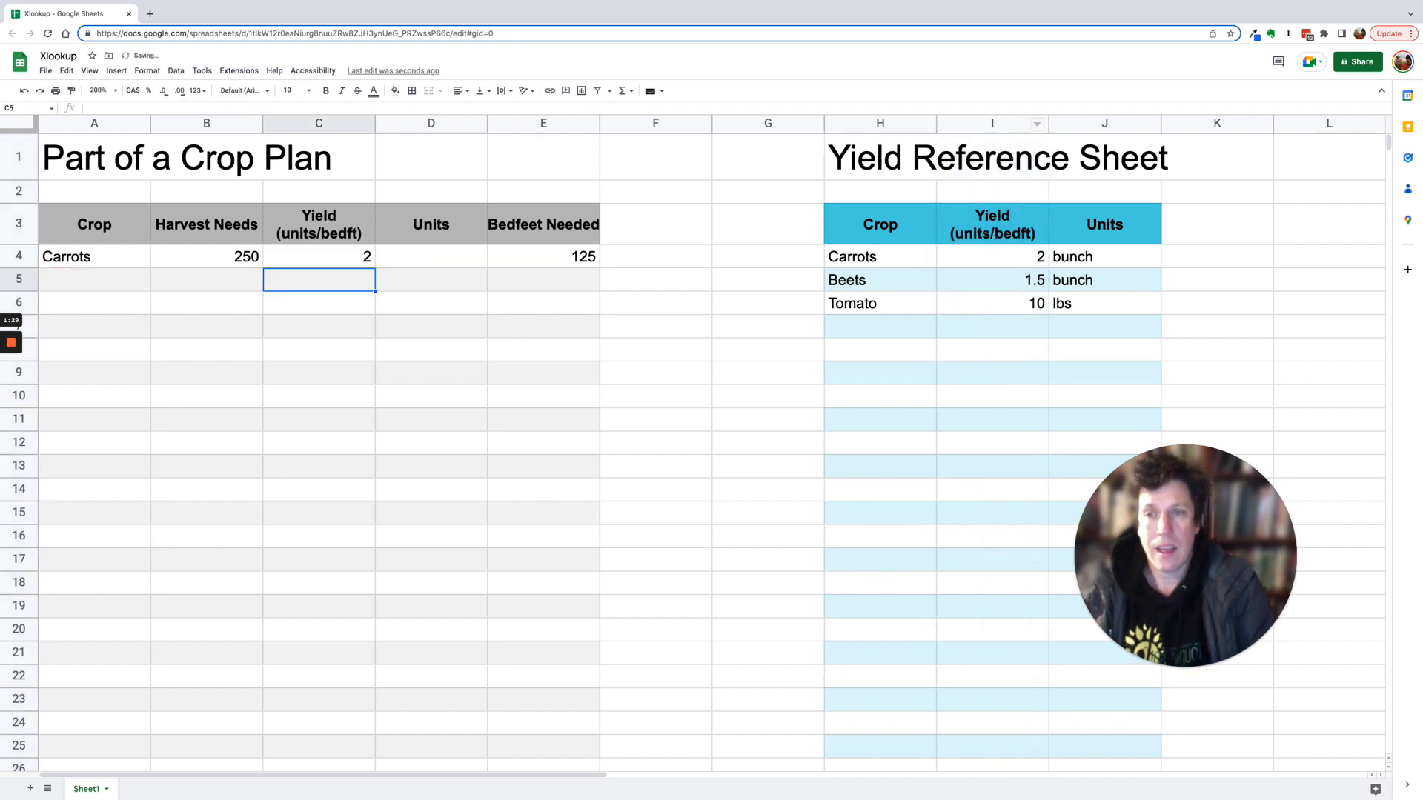
pyautogui.press('Up')
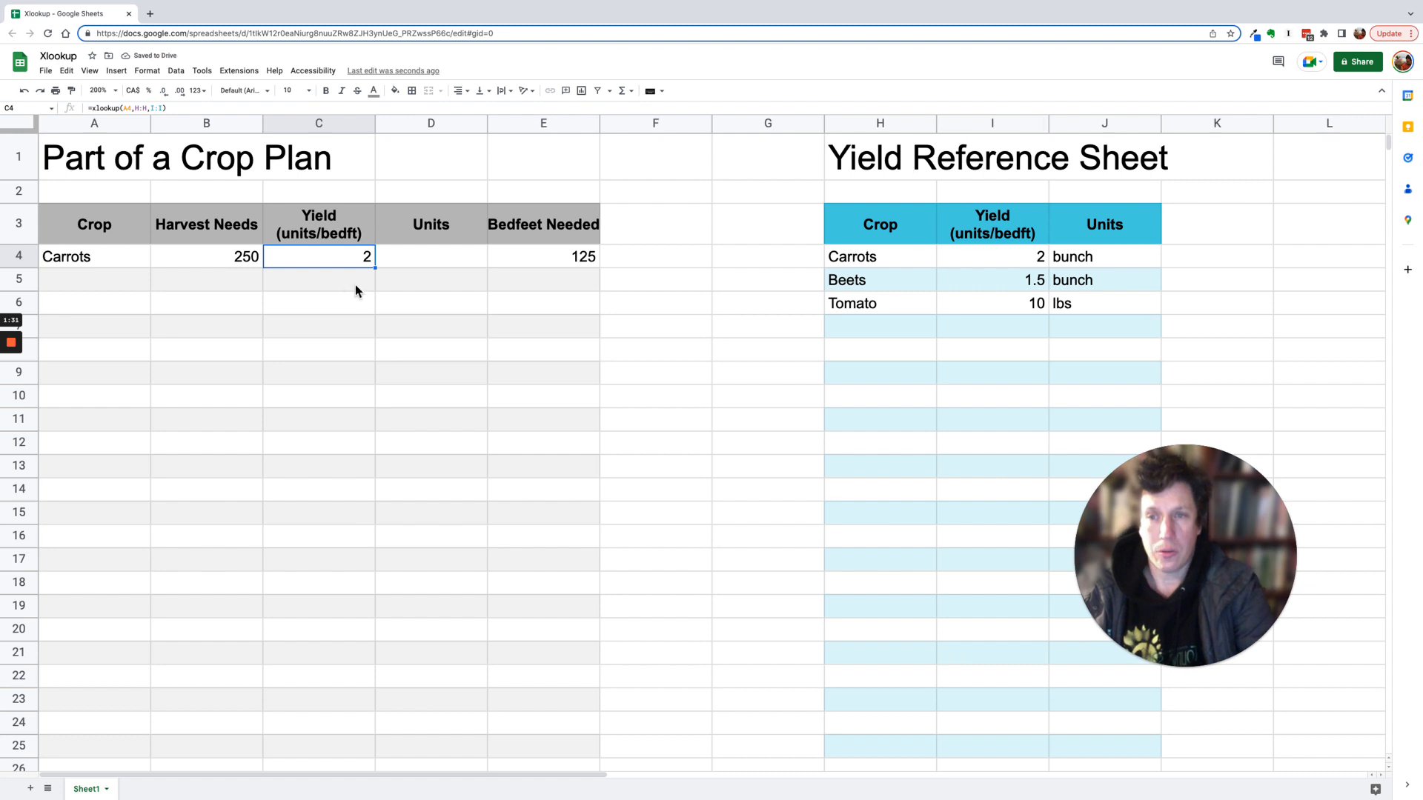
# - Change the carrots' yield in the reference sheet to 3.5
pyautogui.click(1037, 267)
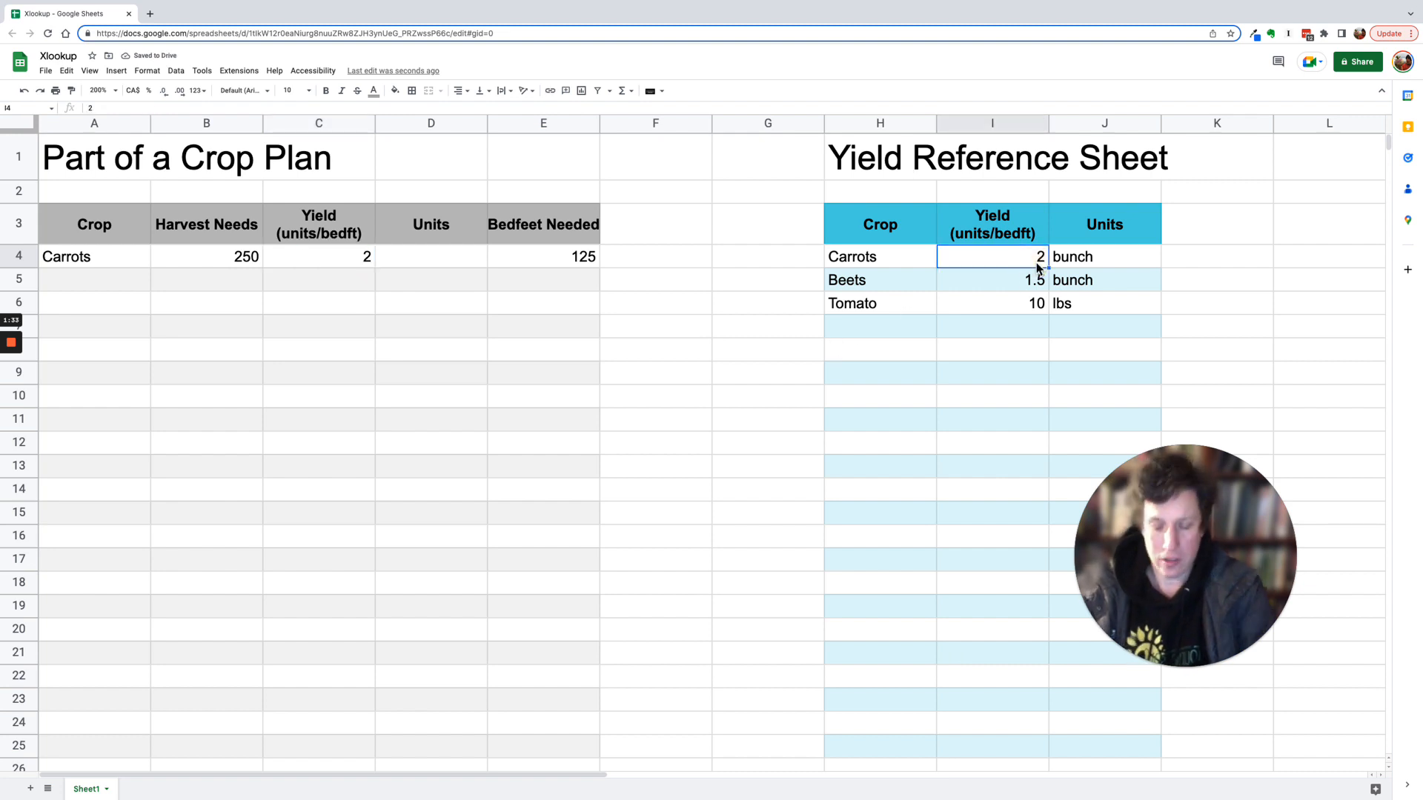
pyautogui.write('3.5')
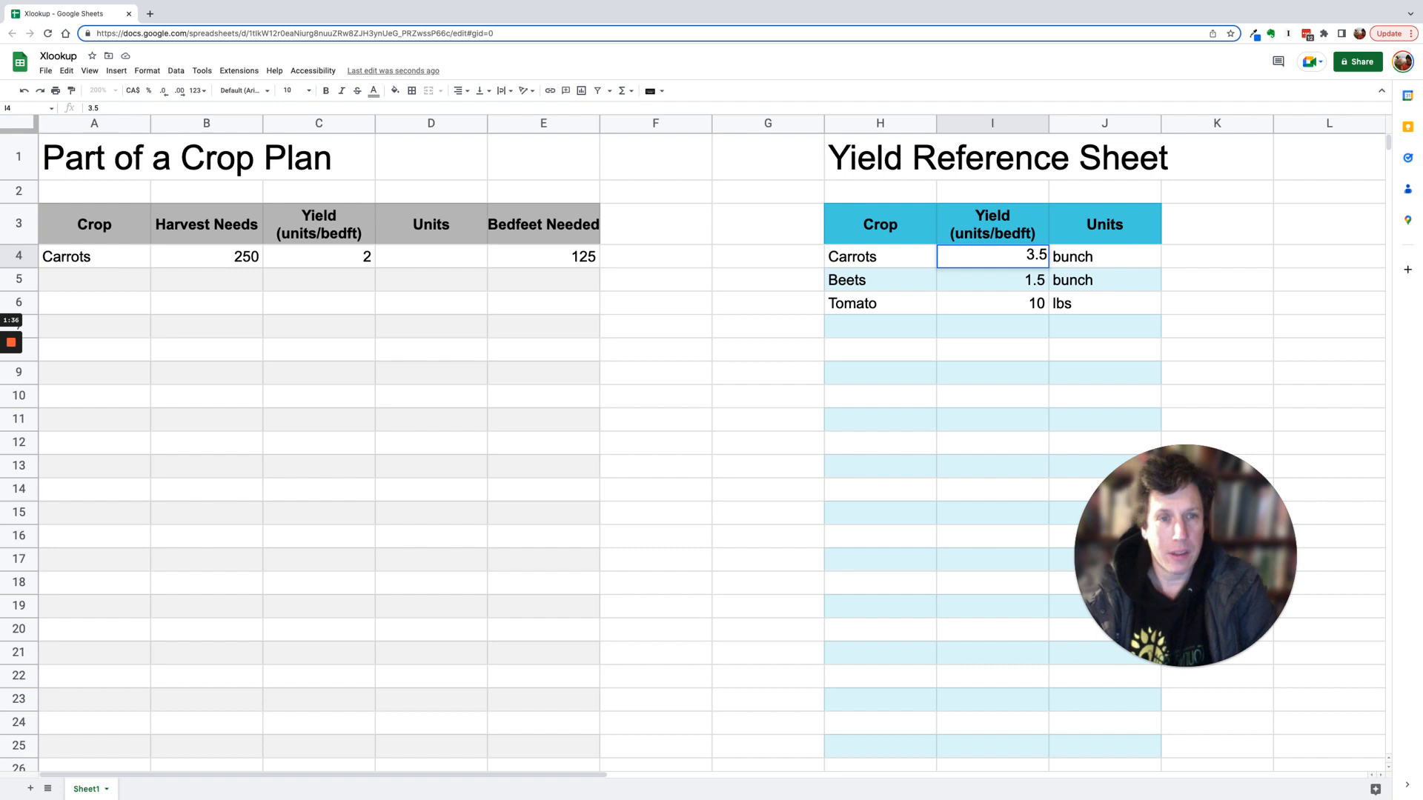
pyautogui.press('Return')
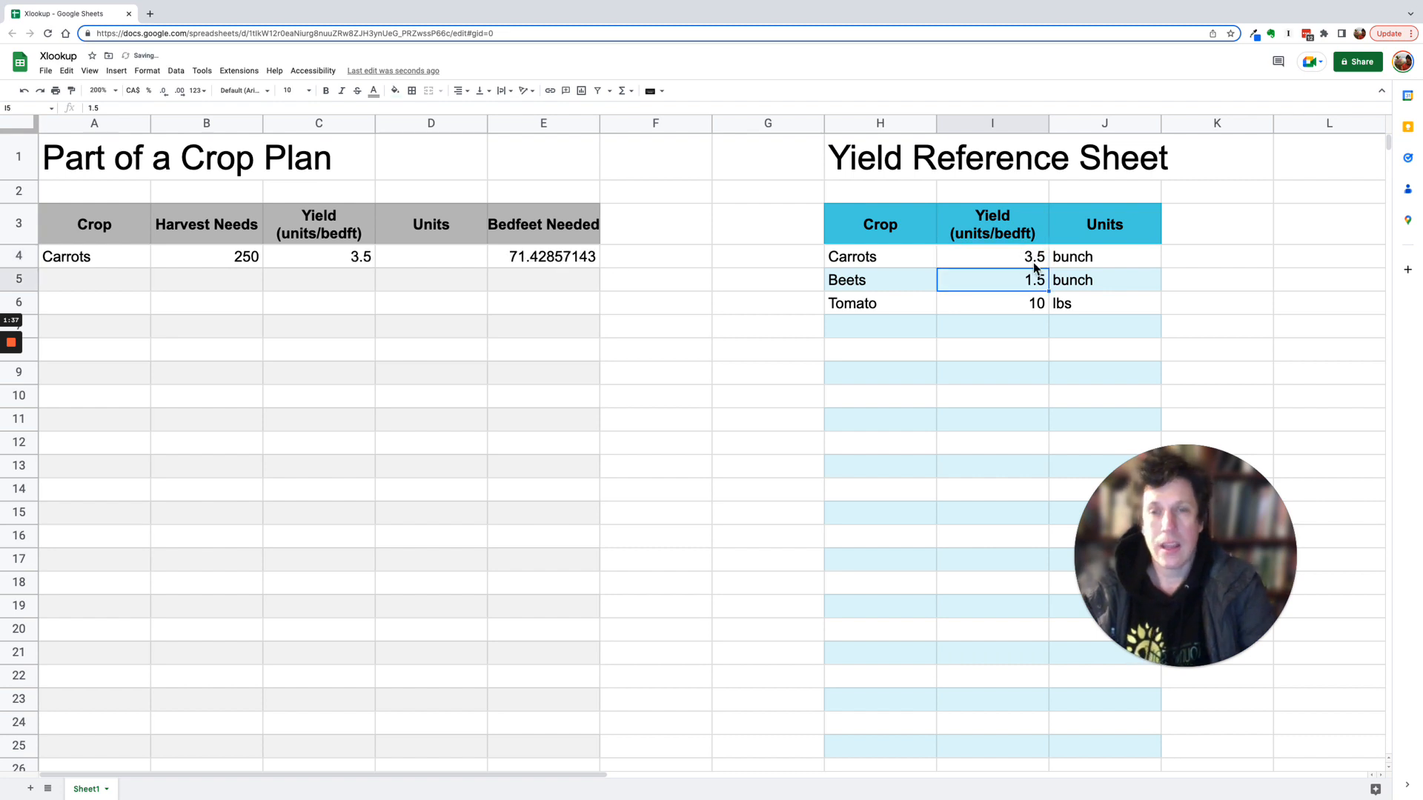
pyautogui.click(332, 260)
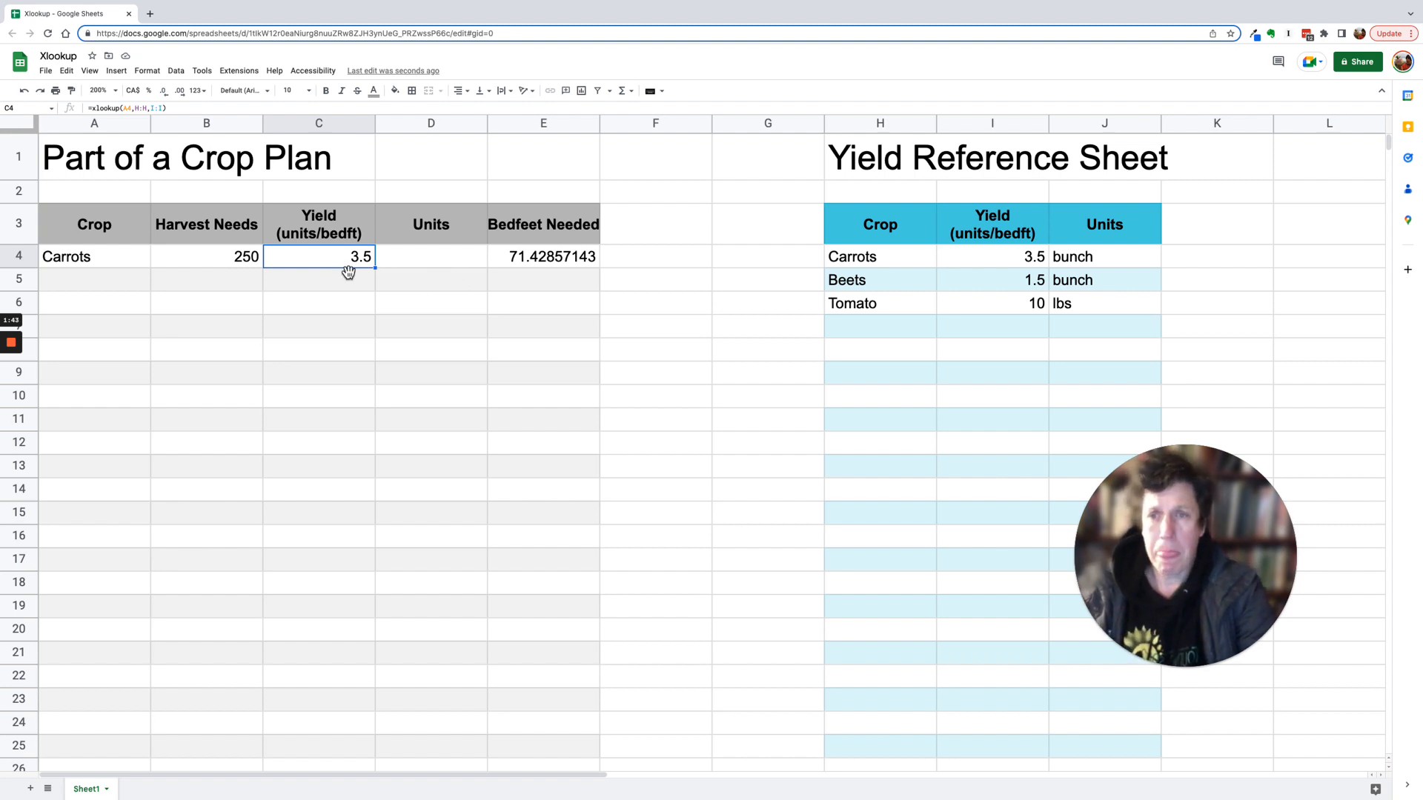
# - Change the crop in A4 to Beets
pyautogui.click(112, 265)
pyautogui.write('B')
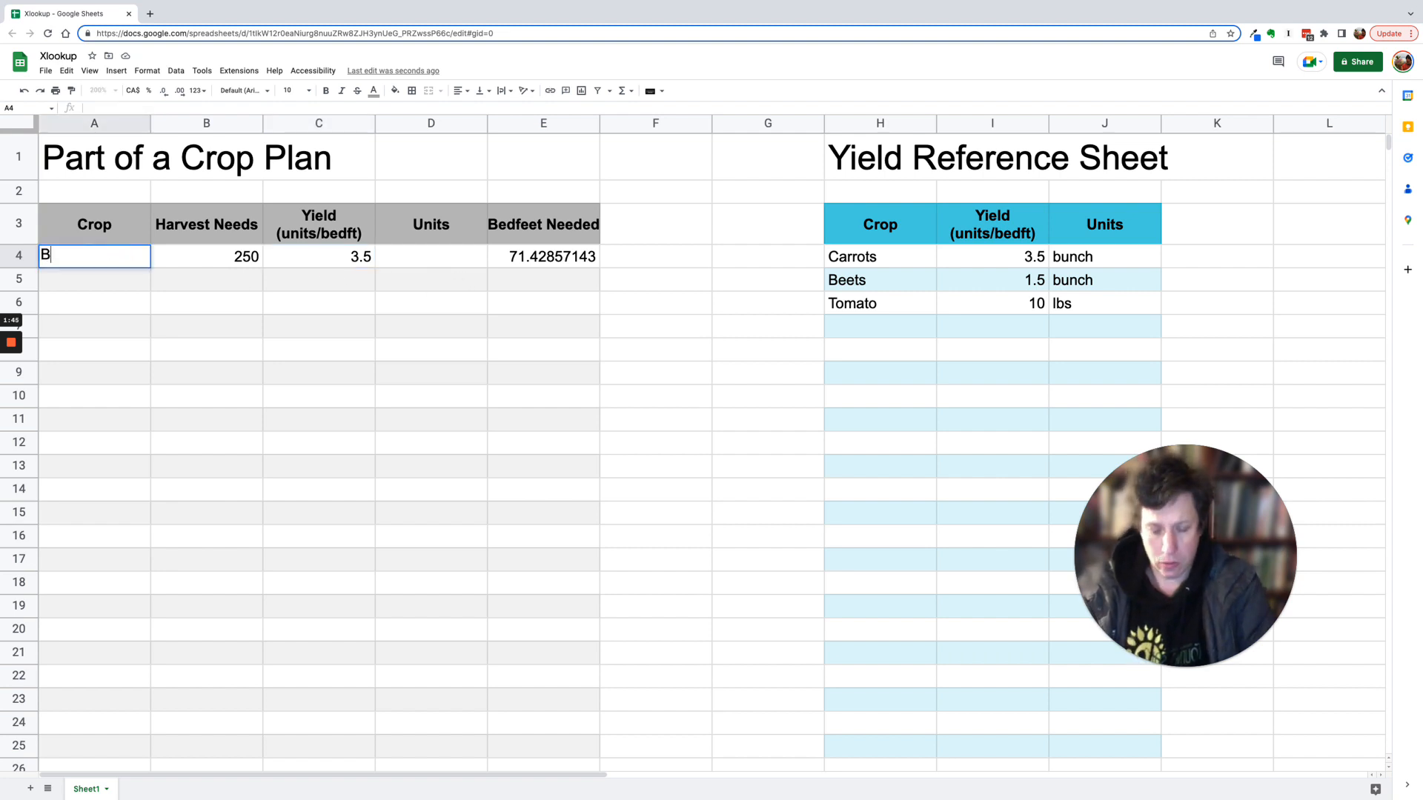
pyautogui.write('EETS')
pyautogui.press('BackSpace')
pyautogui.press('BackSpace')
pyautogui.press('BackSpace')
pyautogui.press('BackSpace')
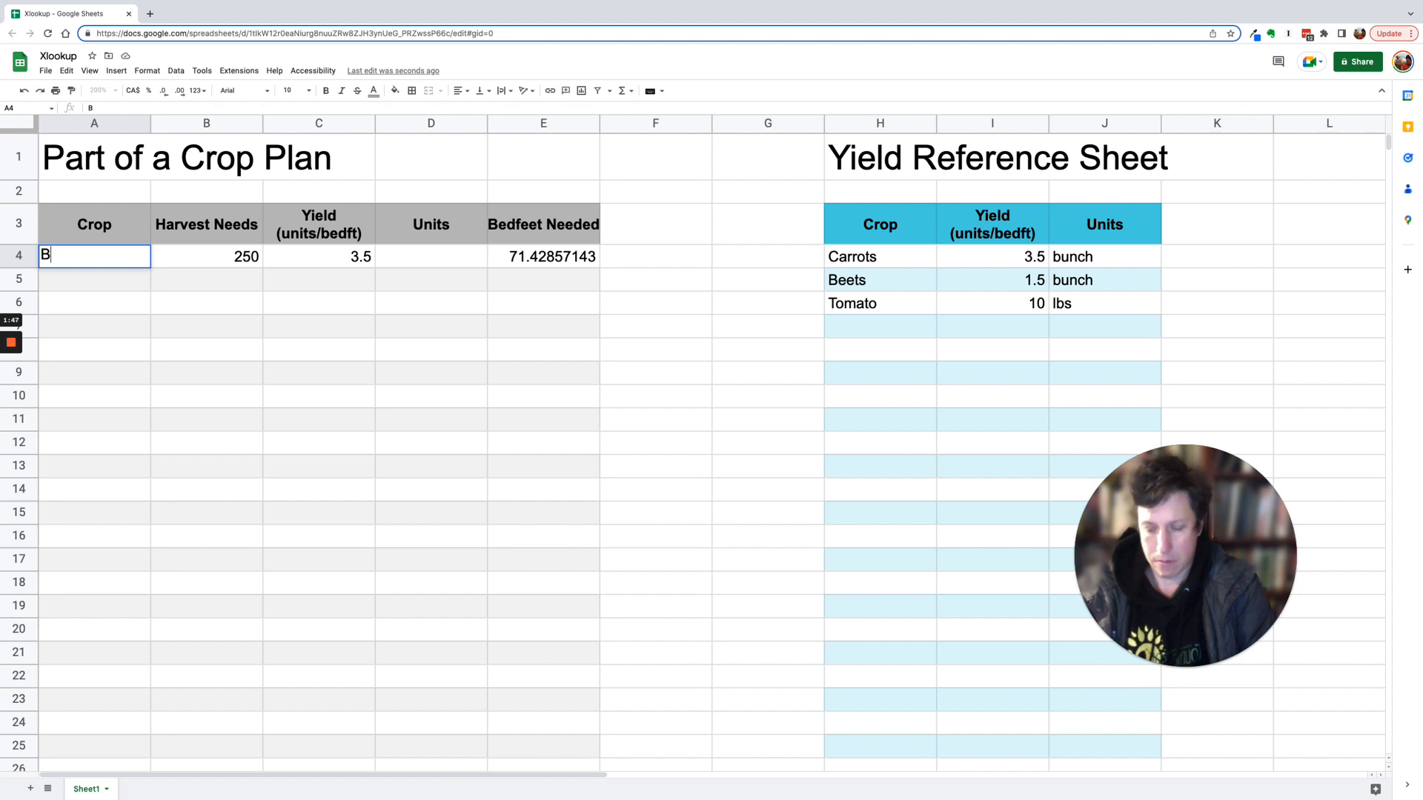
pyautogui.write('eet')
pyautogui.press('BackSpace')
pyautogui.press('BackSpace')
pyautogui.press('BackSpace')
pyautogui.write('e')
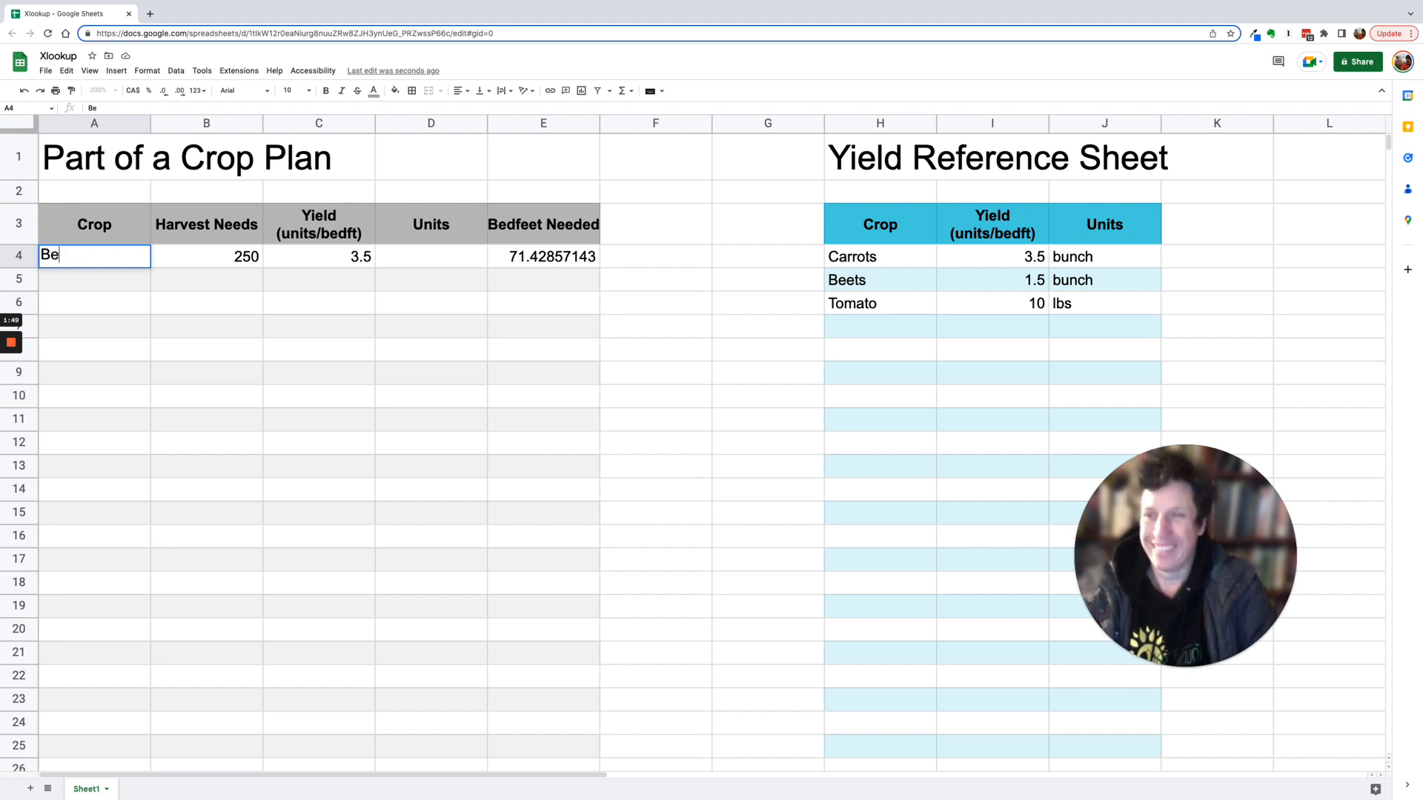
pyautogui.write('ets')
pyautogui.press('BackSpace')
pyautogui.press('BackSpace')
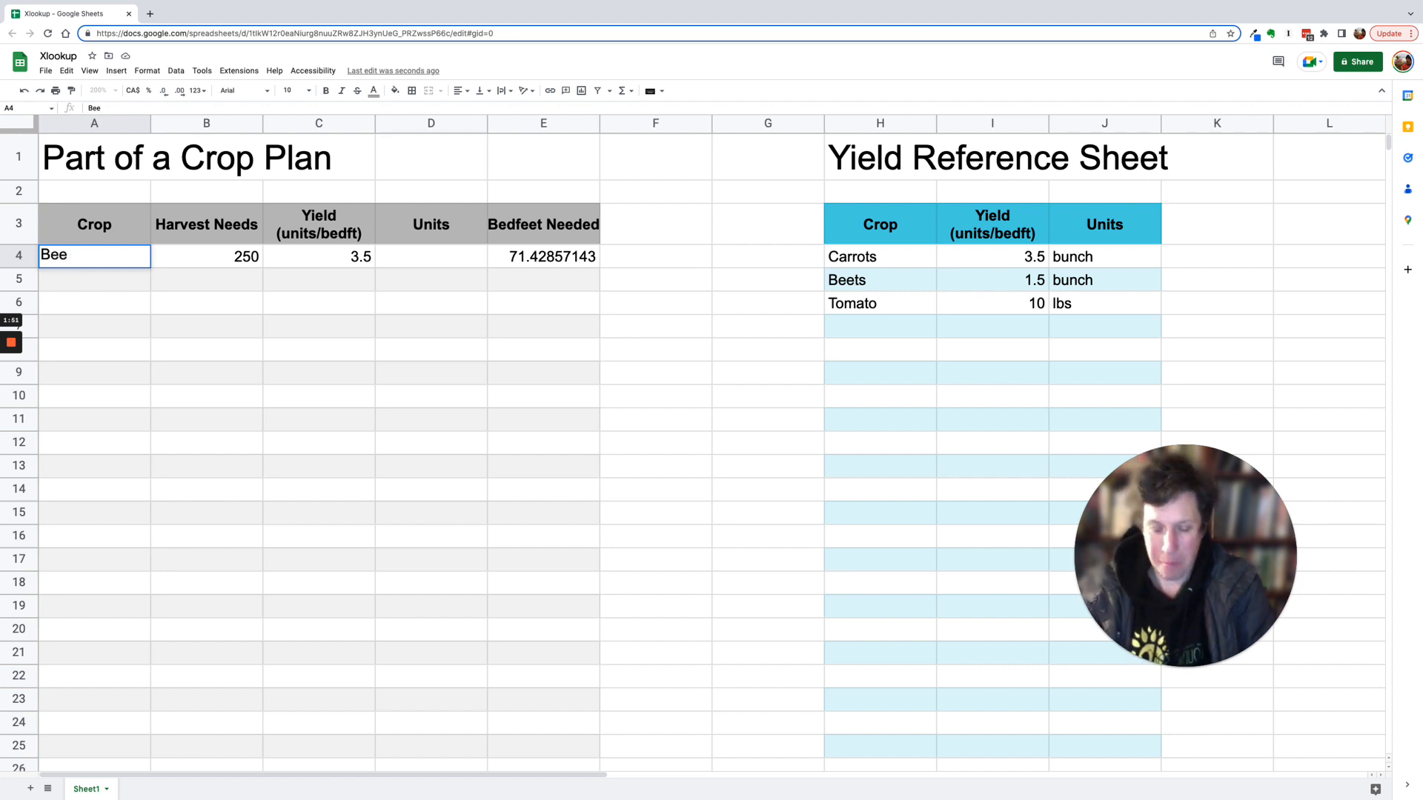
pyautogui.write('ts')
pyautogui.press('Return')
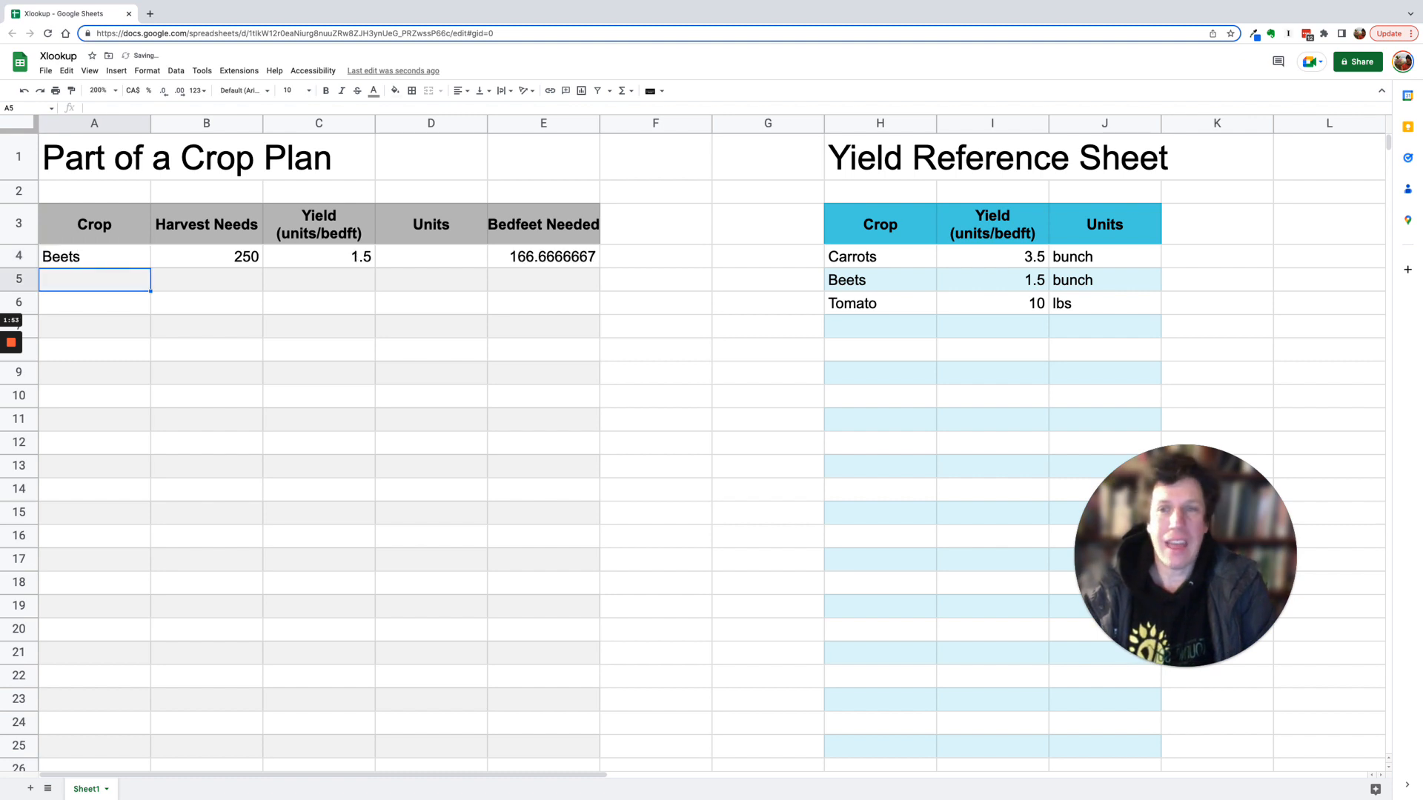
# - Make the lookup value and lookup column absolute in C4's formula: =xlookup($A4,$H:$H,I:I)
pyautogui.click(355, 263)
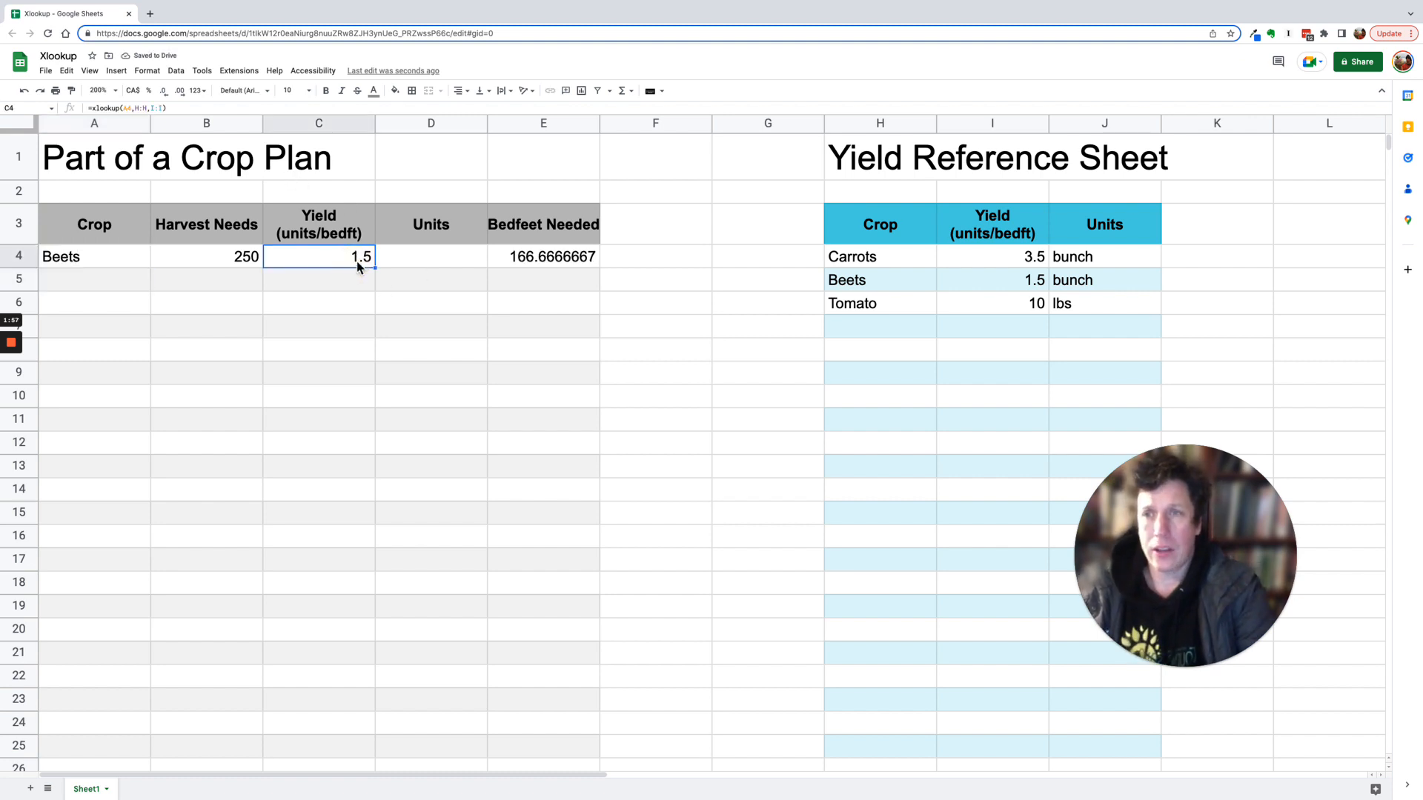
pyautogui.doubleClick(369, 263)
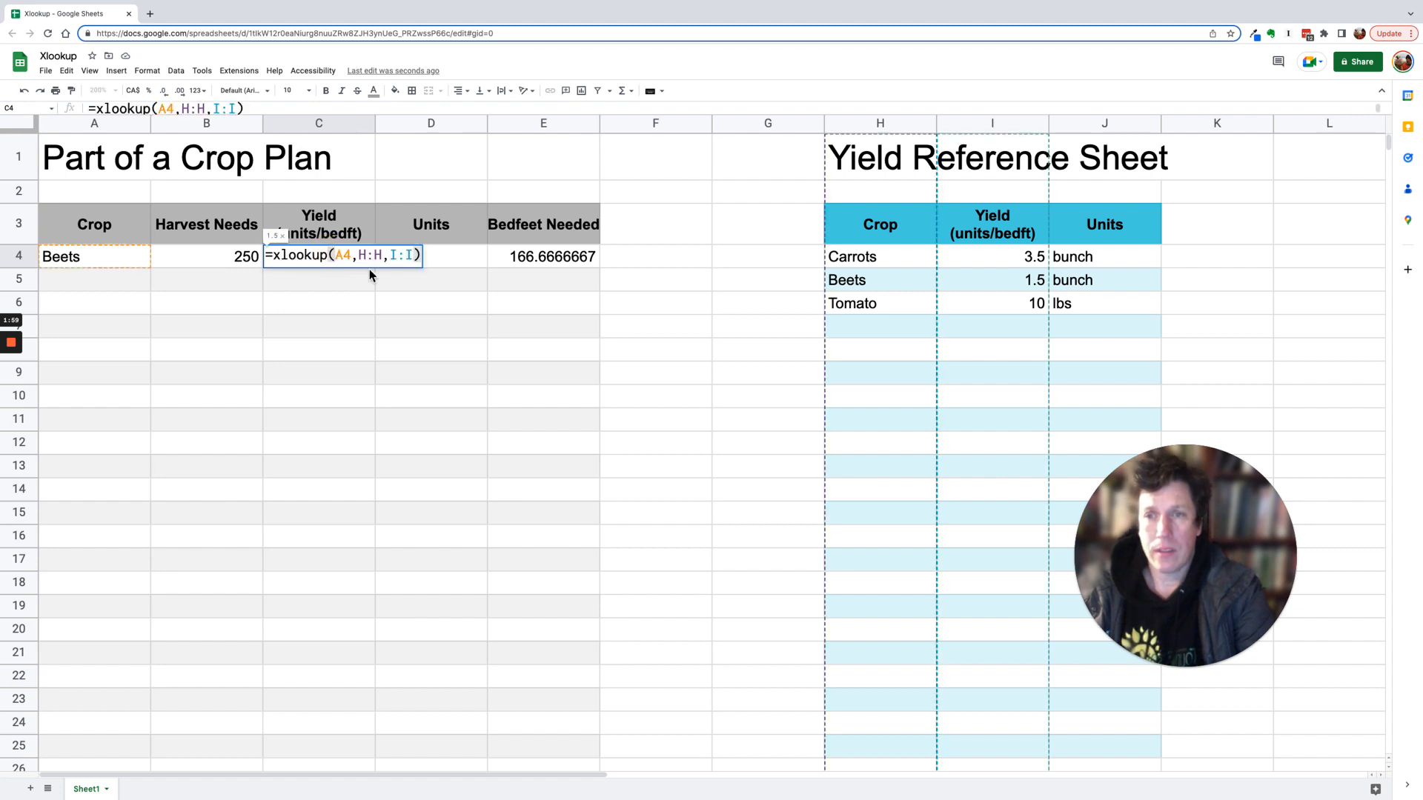
pyautogui.click(369, 255)
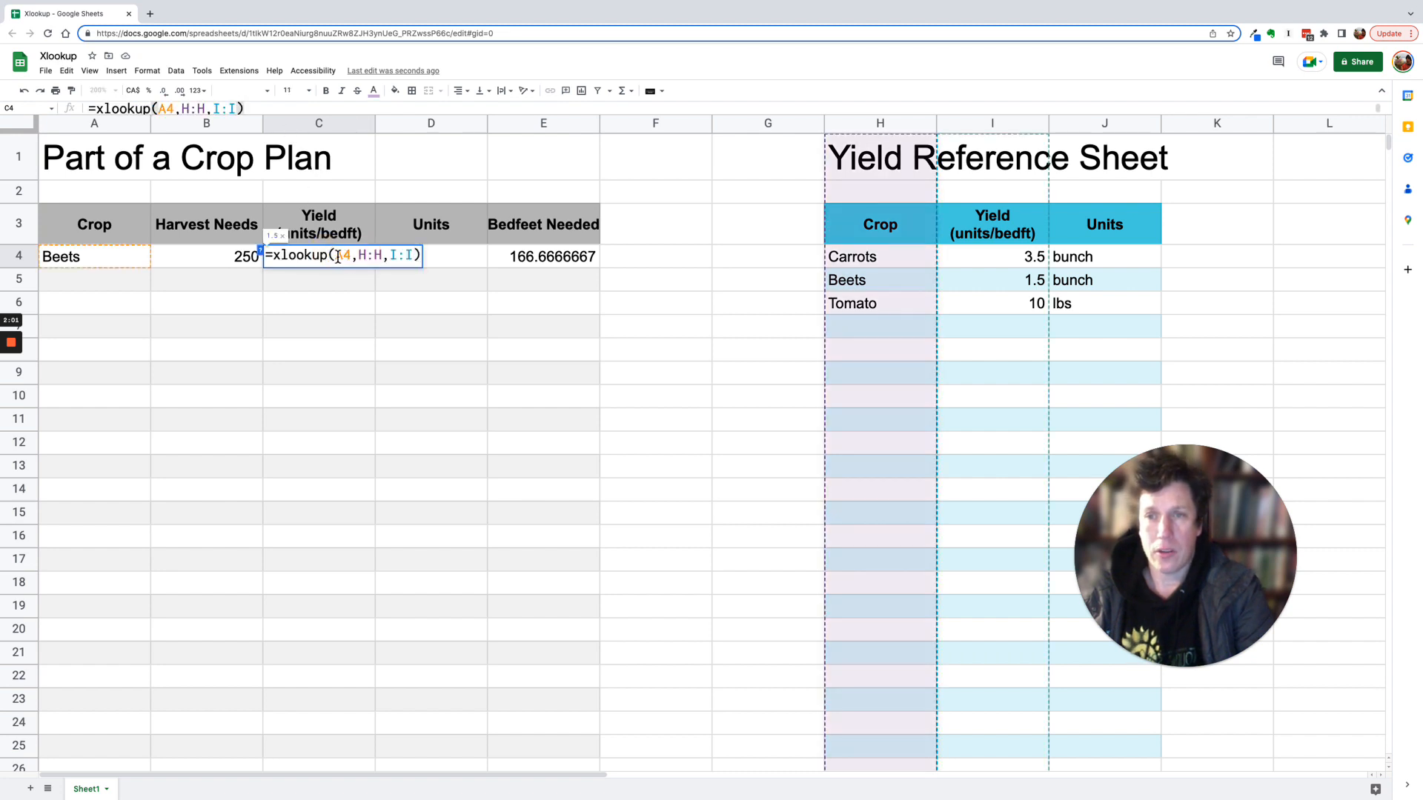
pyautogui.click(340, 257)
pyautogui.write('4')
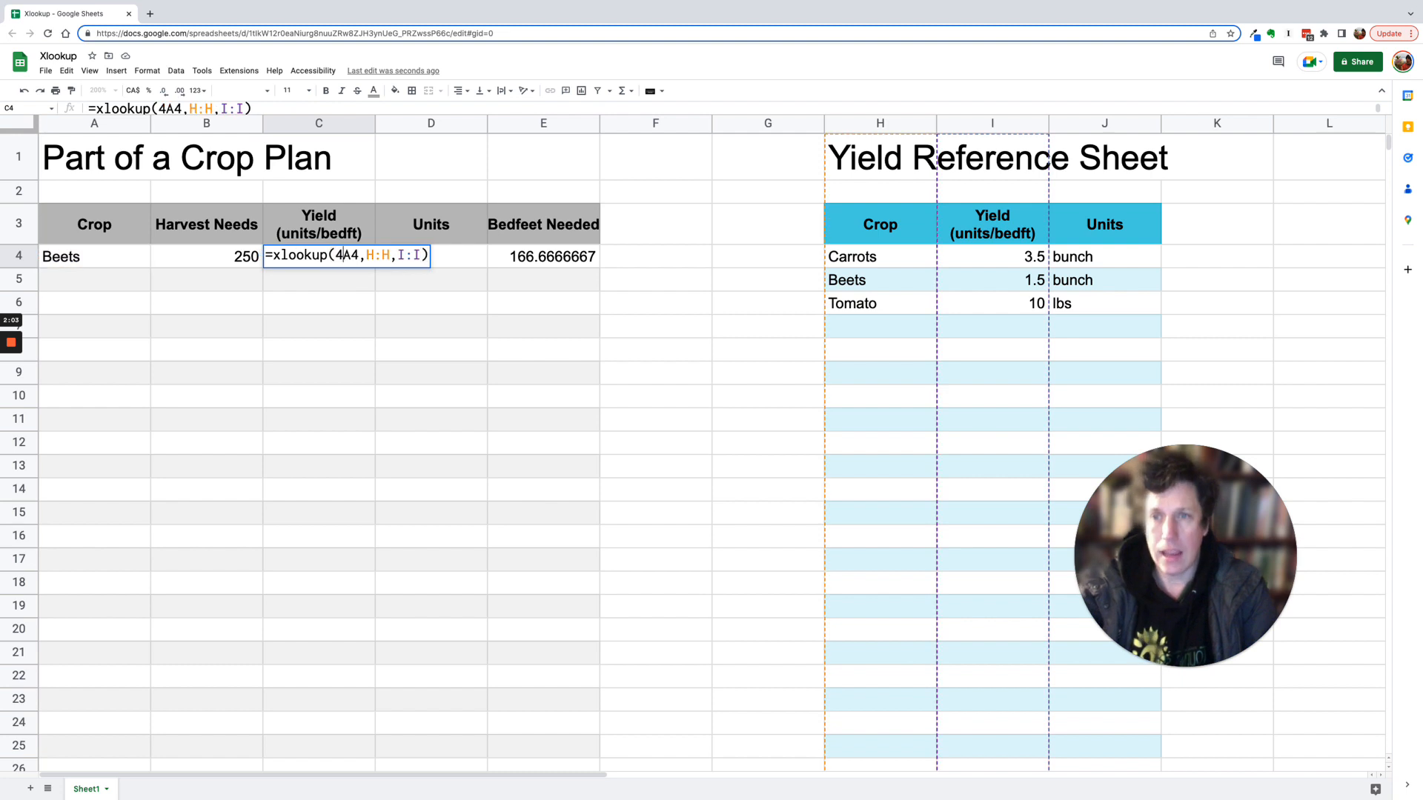
pyautogui.press('BackSpace')
pyautogui.write('$')
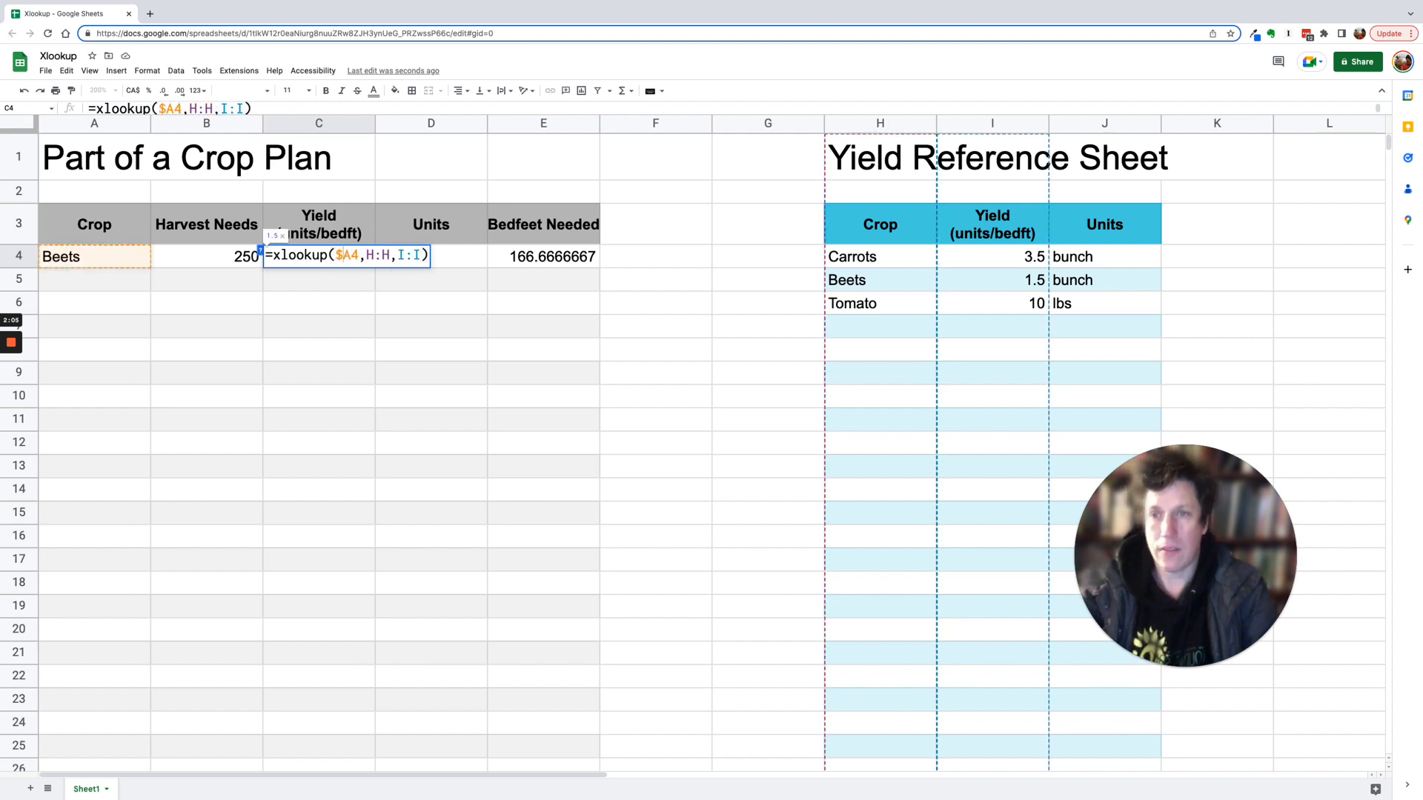
pyautogui.click(368, 255)
pyautogui.write('$')
pyautogui.click(388, 255)
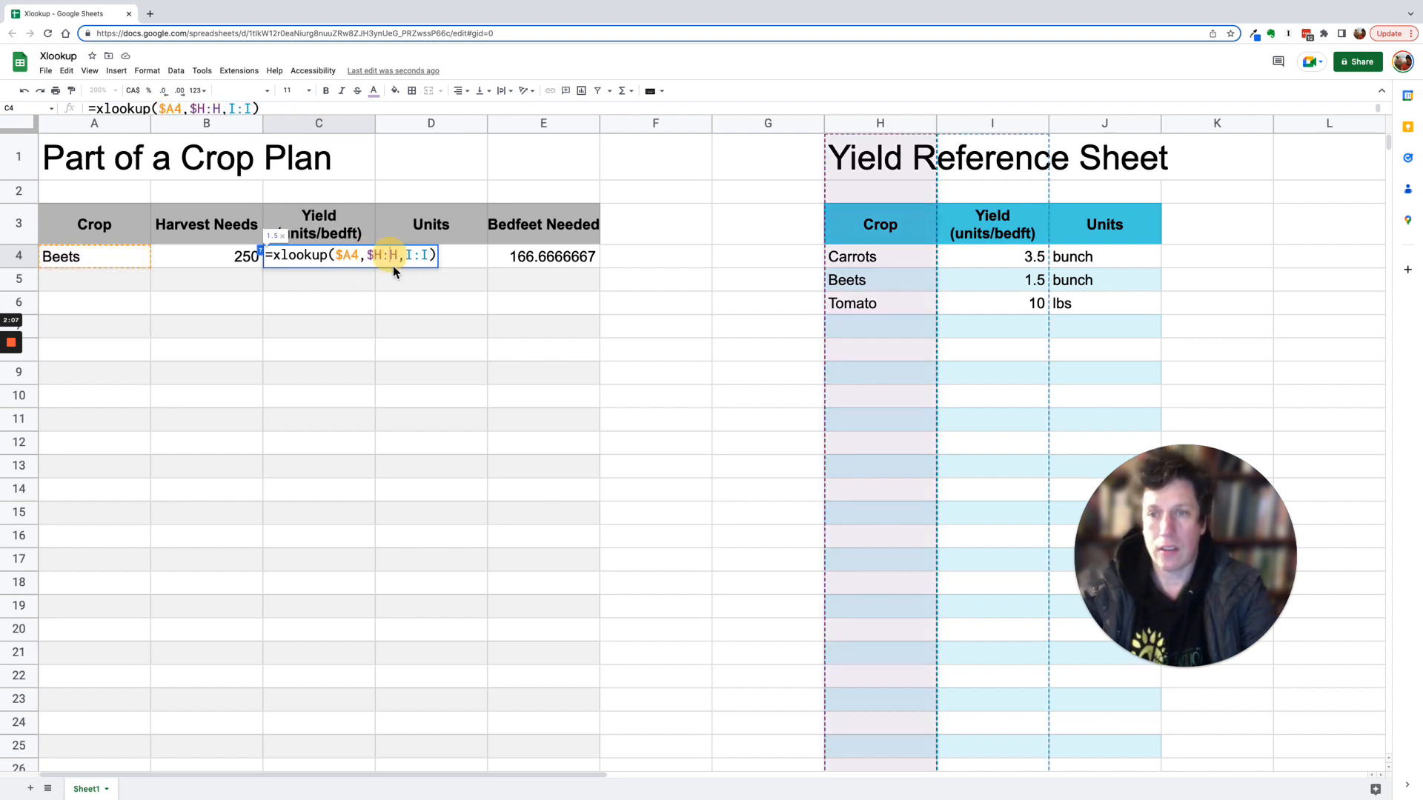
pyautogui.write('$')
pyautogui.press('Return')
# - Copy the yield formula from C4 into D4 so it pulls the crop's units
pyautogui.press('Up')
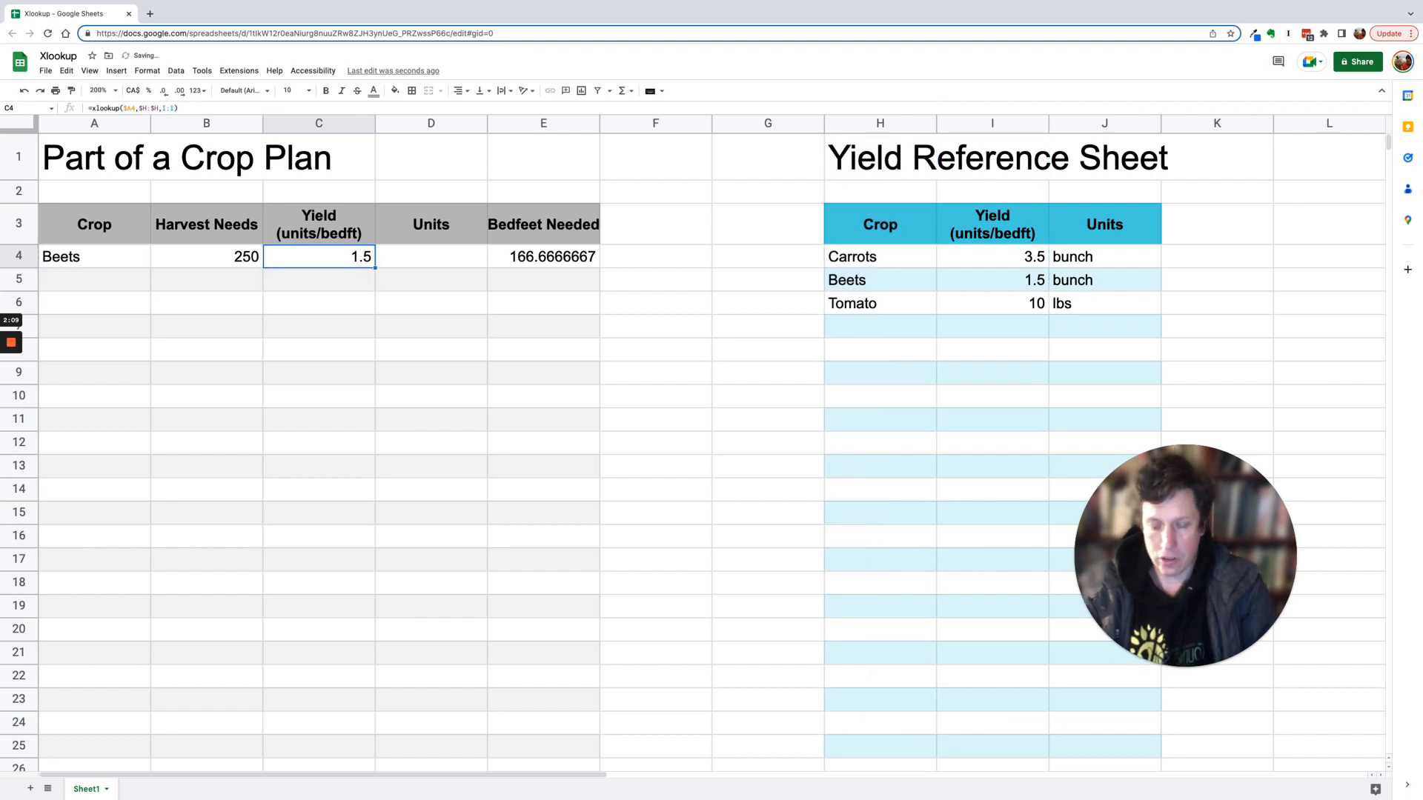
pyautogui.hotkey('ctrl', 'c')
pyautogui.press('Right')
pyautogui.hotkey('ctrl', 'v')
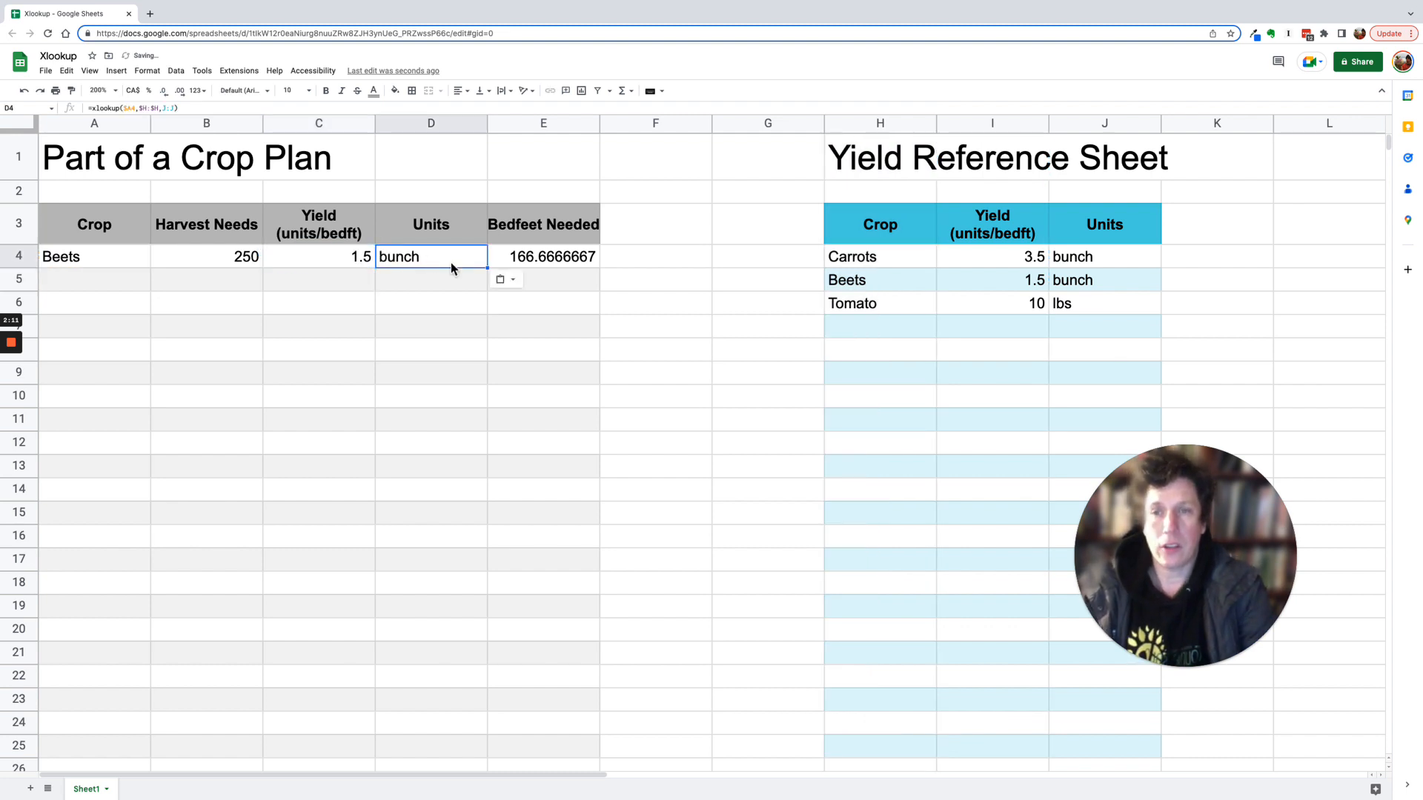
pyautogui.click(427, 255)
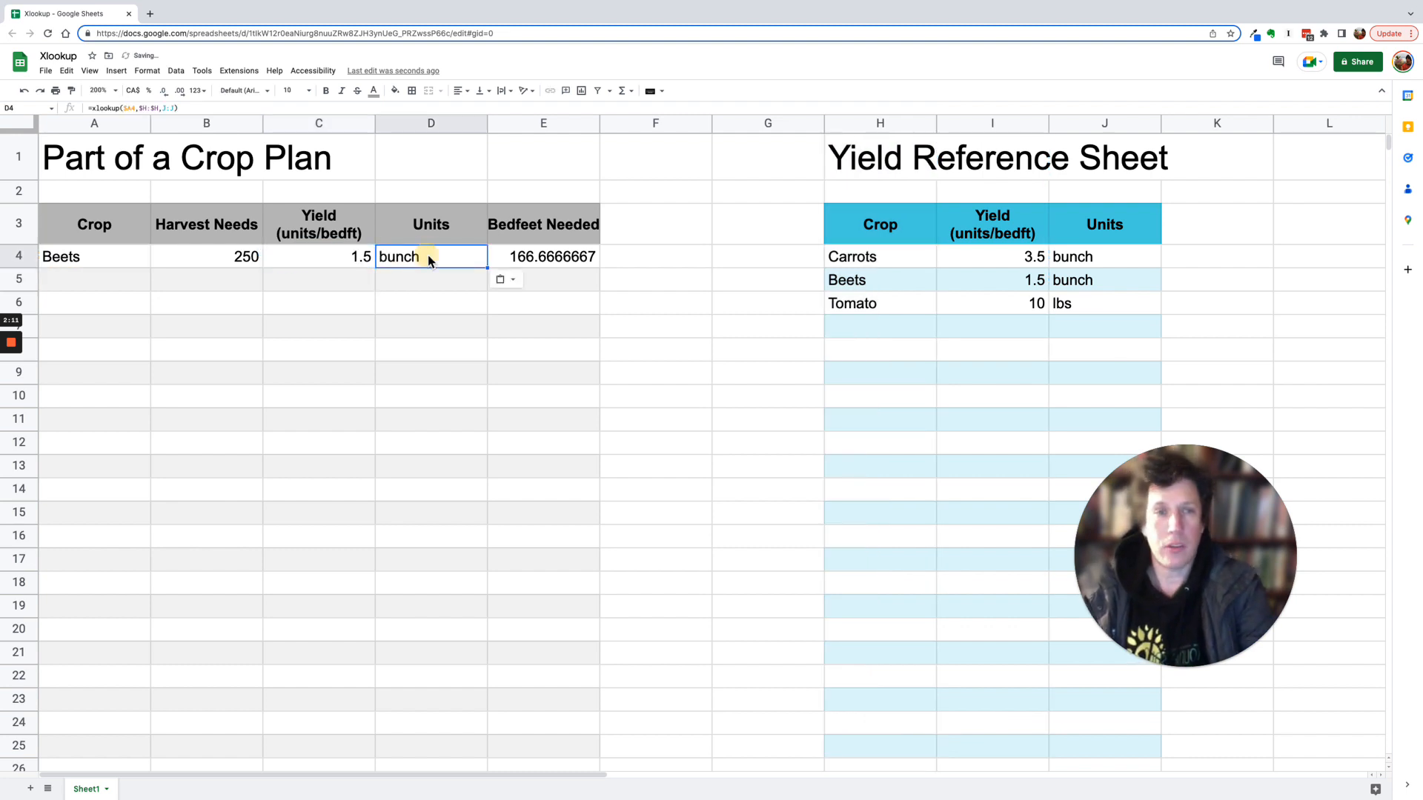
# - Change the crop in A4 to Carrots
pyautogui.click(128, 259)
pyautogui.write('CArro')
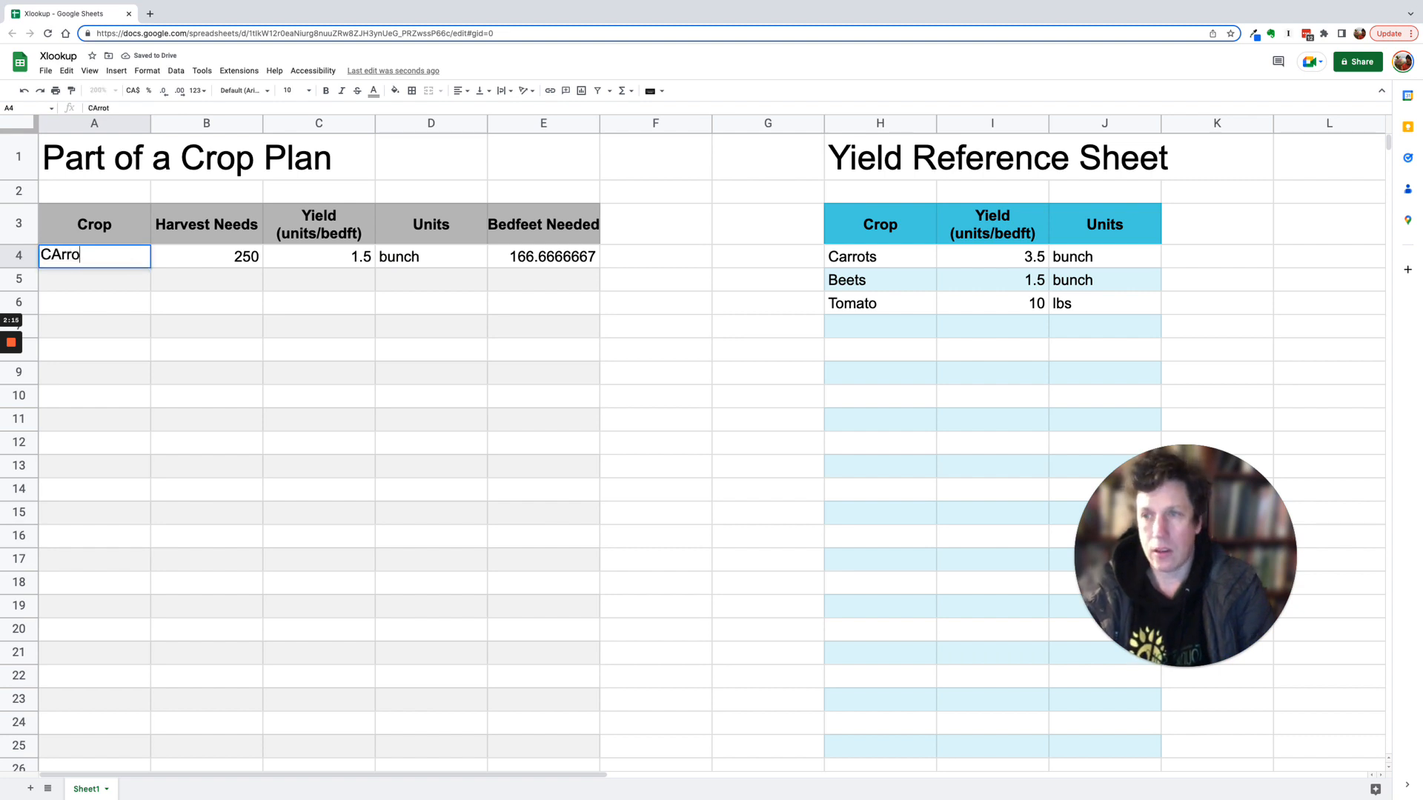
pyautogui.press('BackSpace')
pyautogui.press('BackSpace')
pyautogui.press('BackSpace')
pyautogui.press('BackSpace')
pyautogui.write('at')
pyautogui.press('BackSpace')
pyautogui.write('rrots')
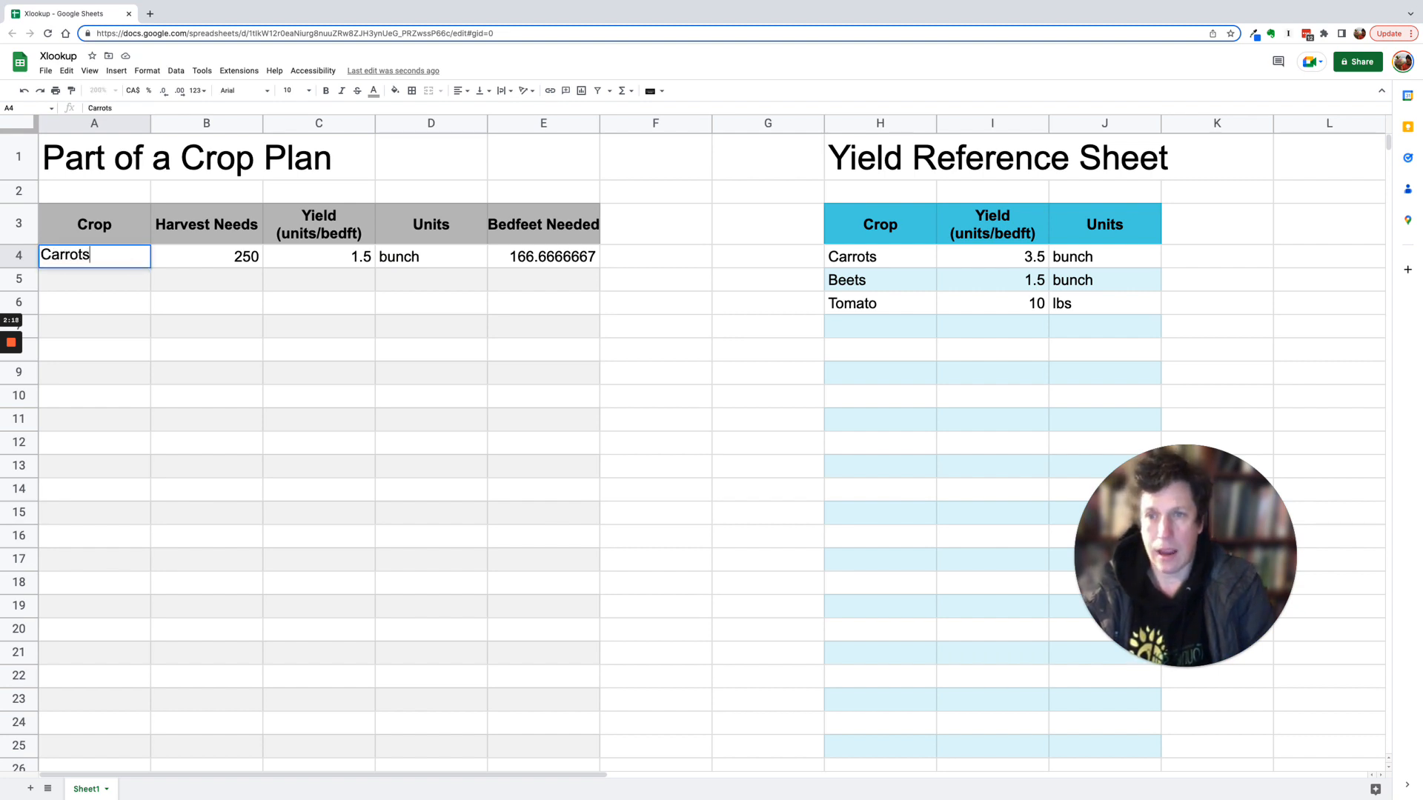
pyautogui.press('Return')
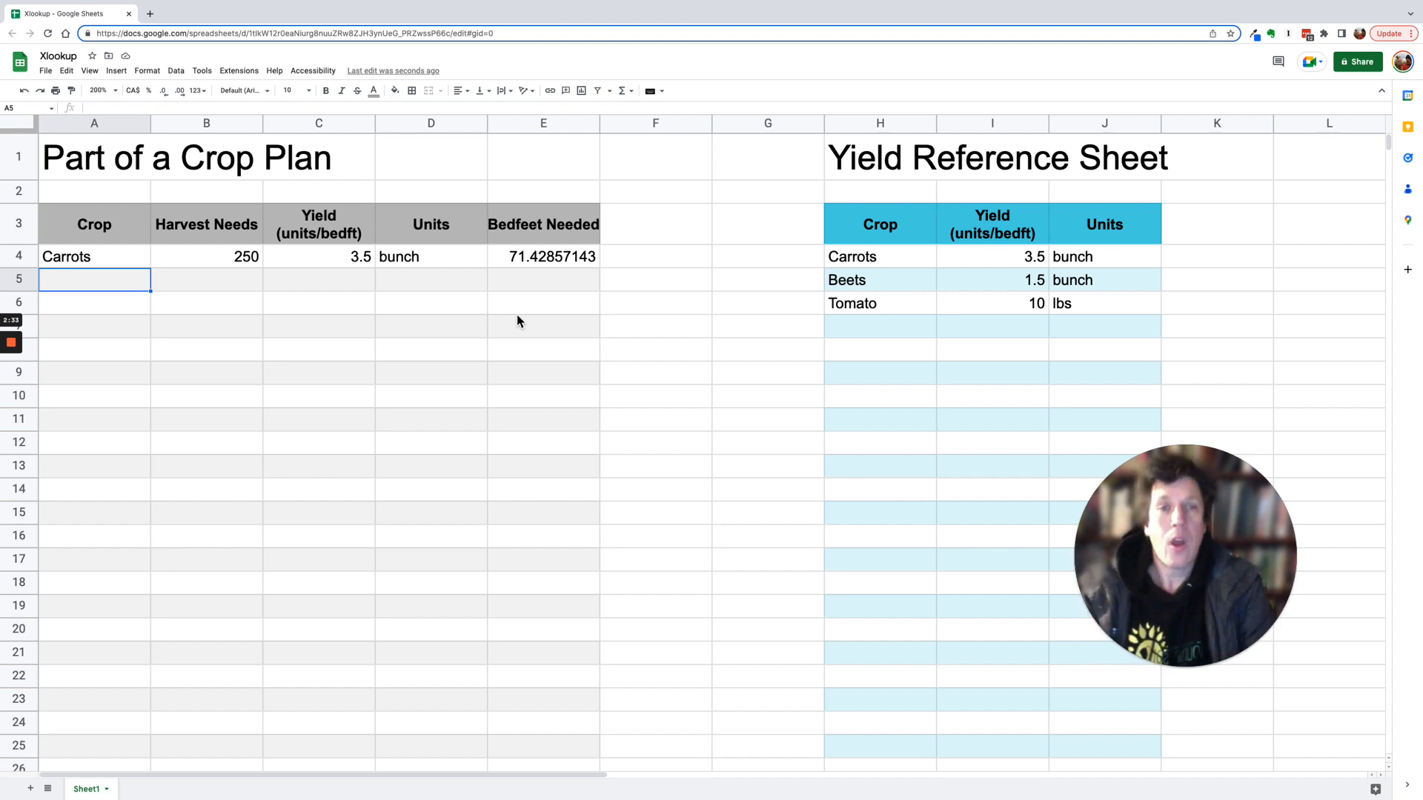
# - Change the crop in A4 to Carrot and inspect the yield cell's lookup error
pyautogui.doubleClick(124, 257)
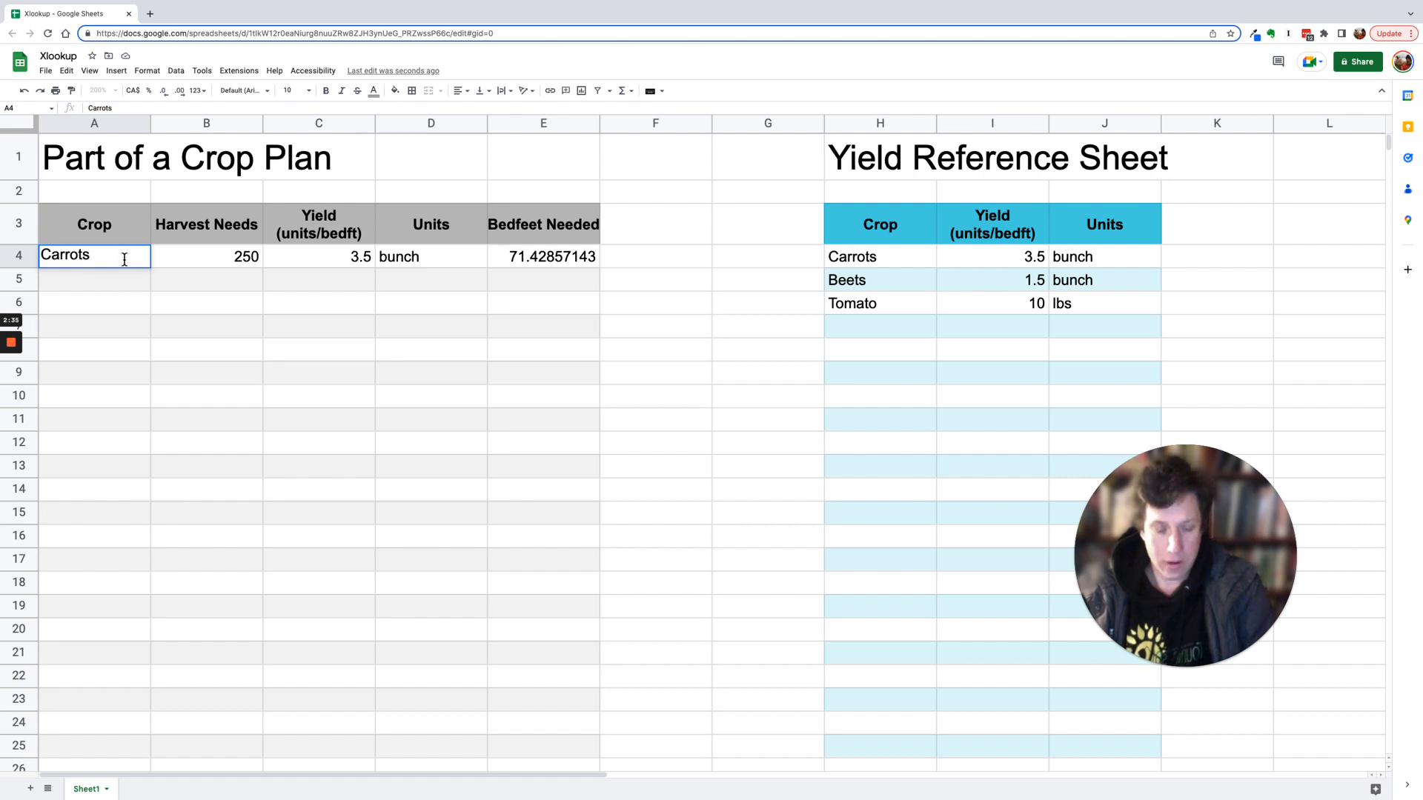
pyautogui.press('BackSpace')
pyautogui.press('Return')
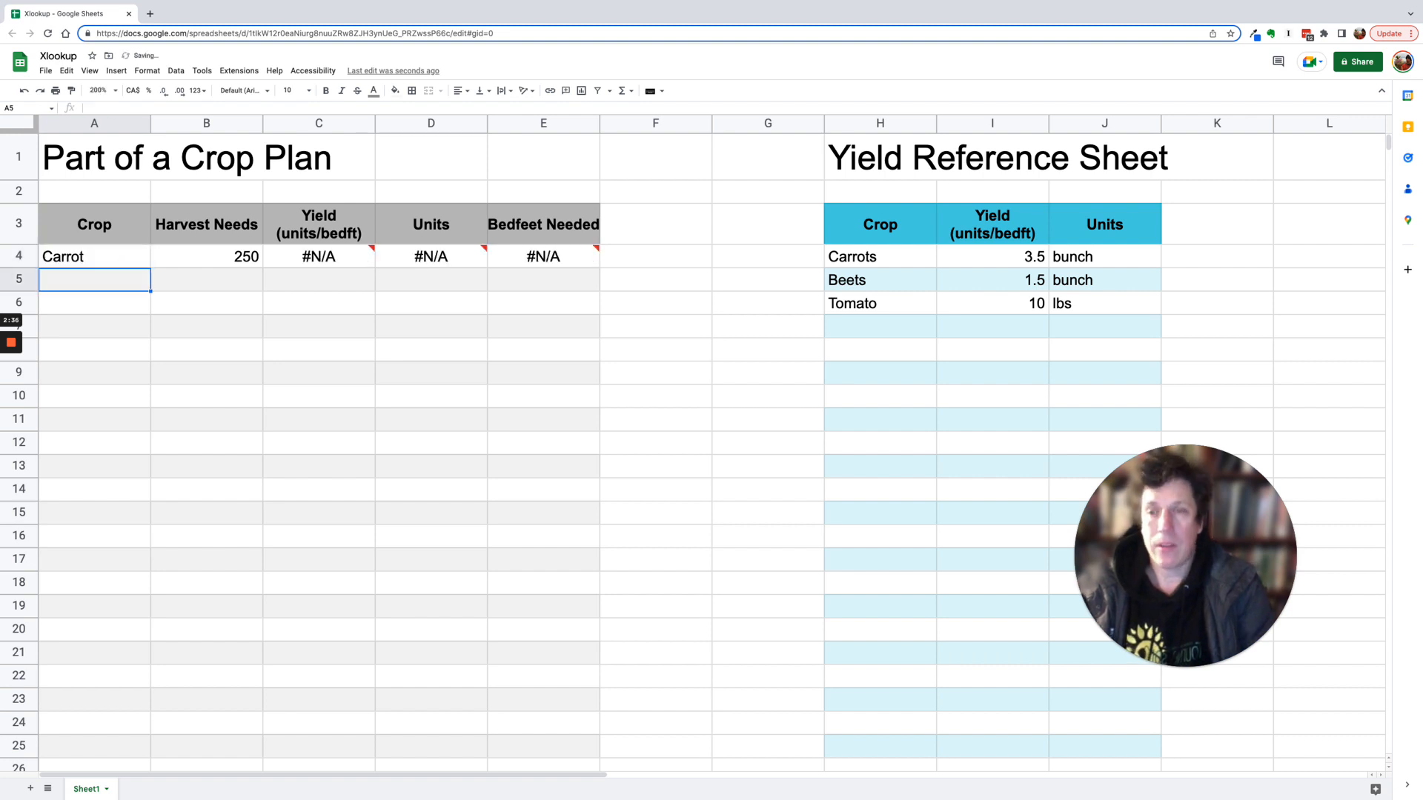
pyautogui.click(321, 261)
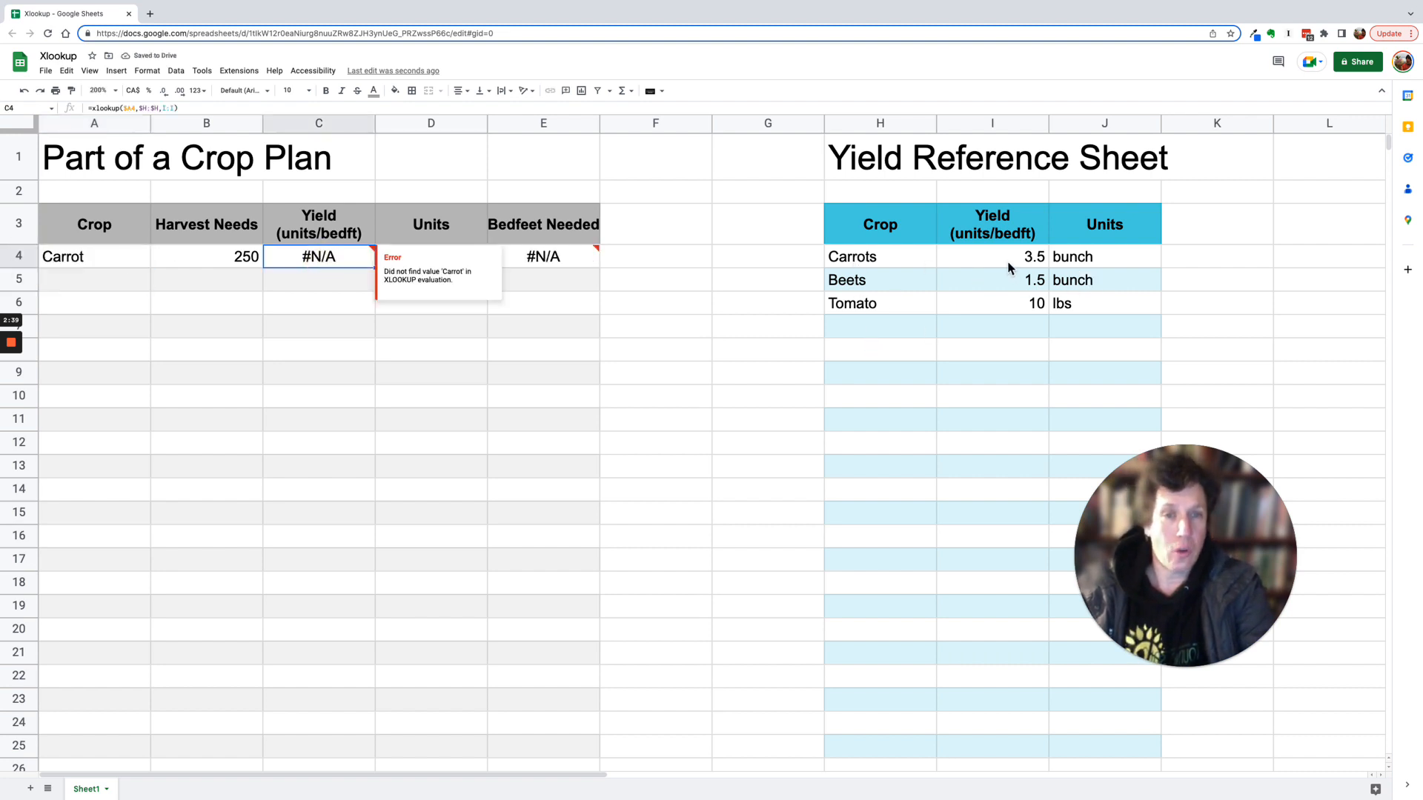
pyautogui.click(868, 328)
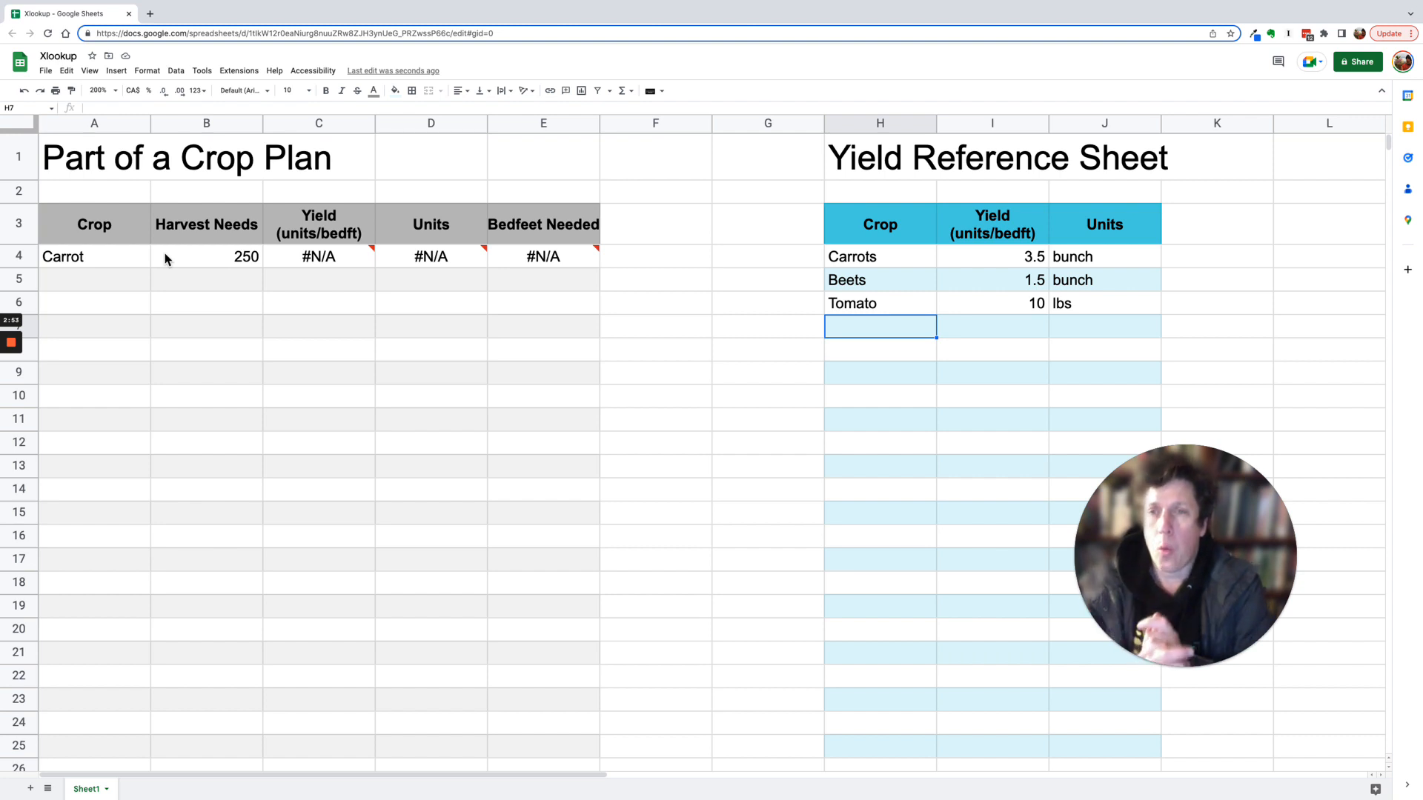
# - Add "No Crop" as the not-found result to C4's formula: =xlookup($A4,$H:$H,I:I,"No Crop")
pyautogui.doubleClick(341, 255)
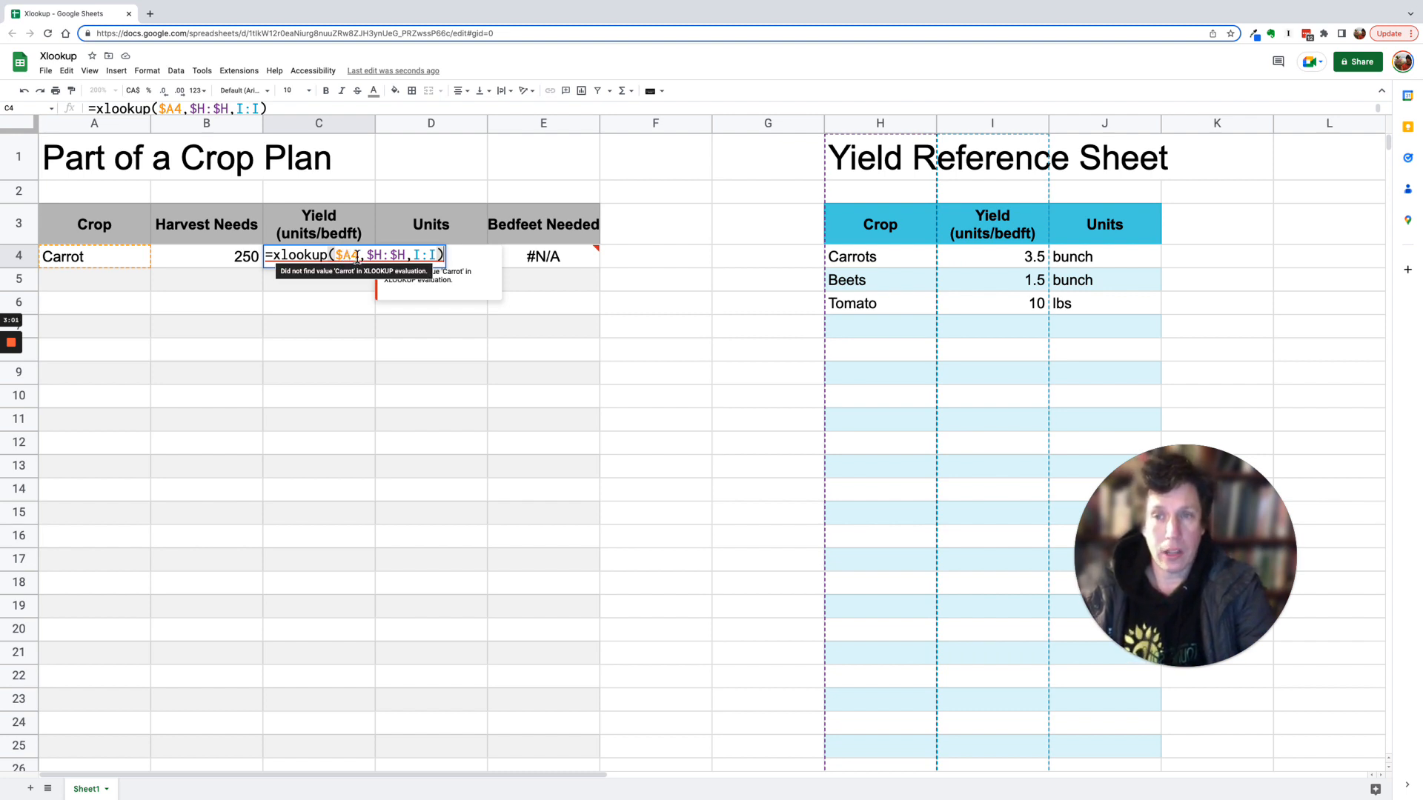
pyautogui.click(433, 257)
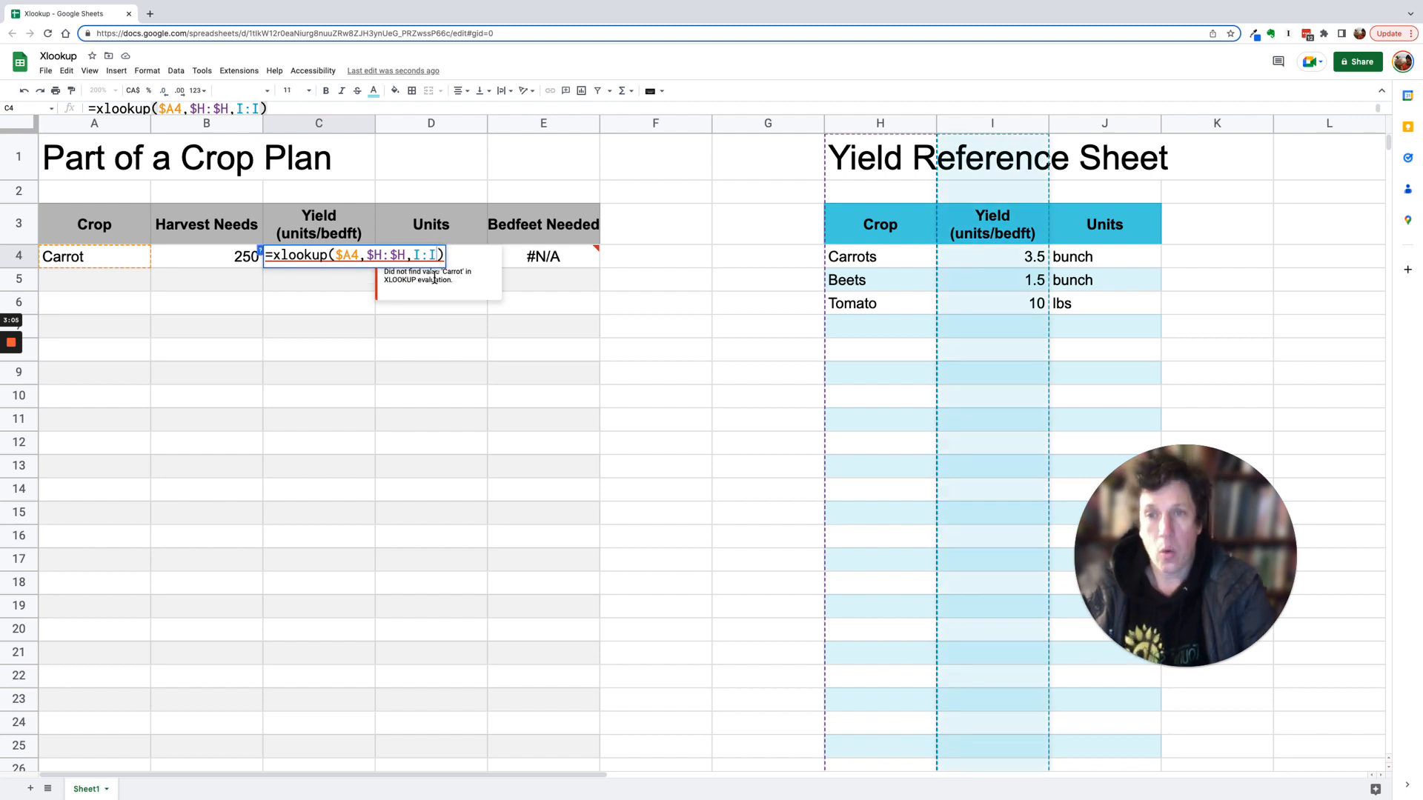
pyautogui.write(',')
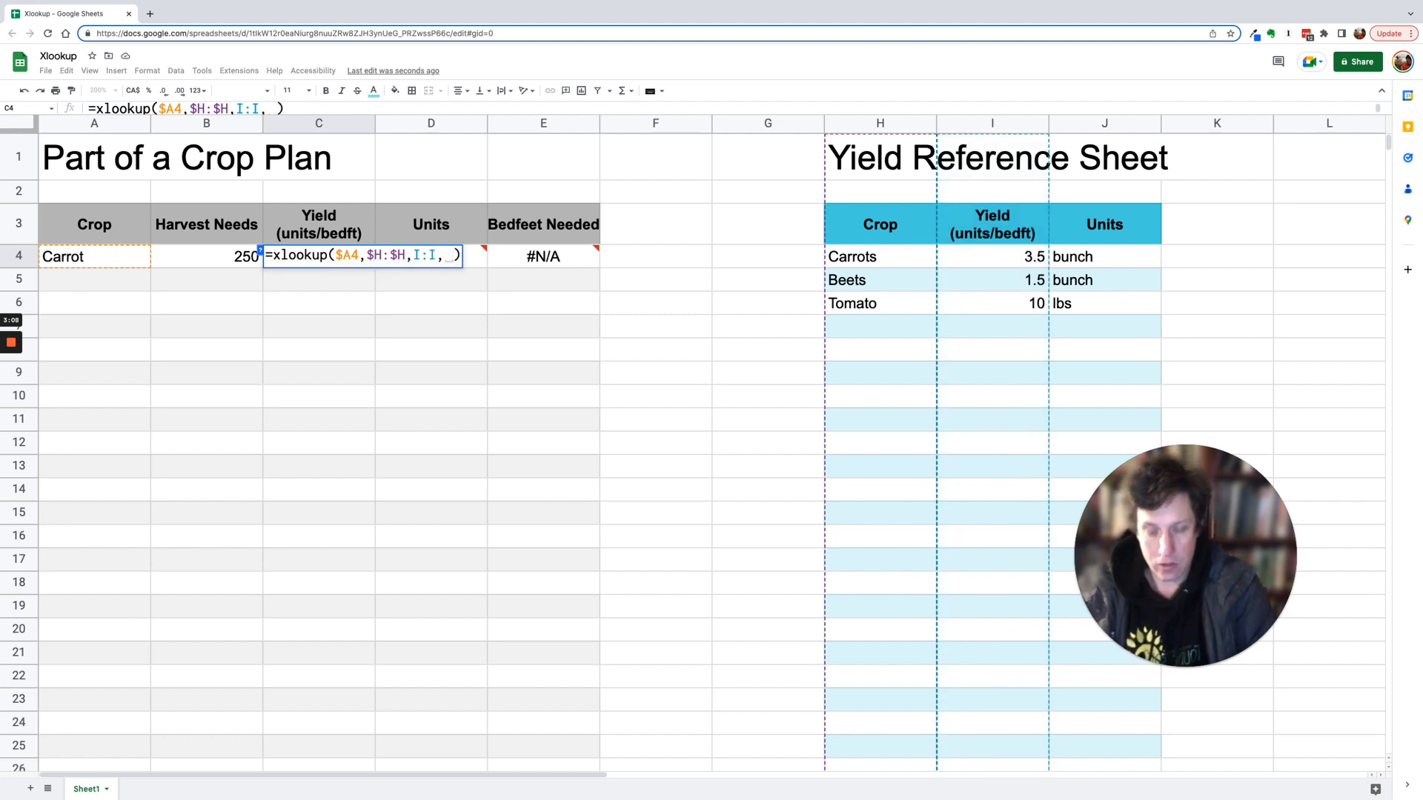
pyautogui.press('BackSpace')
pyautogui.write('"')
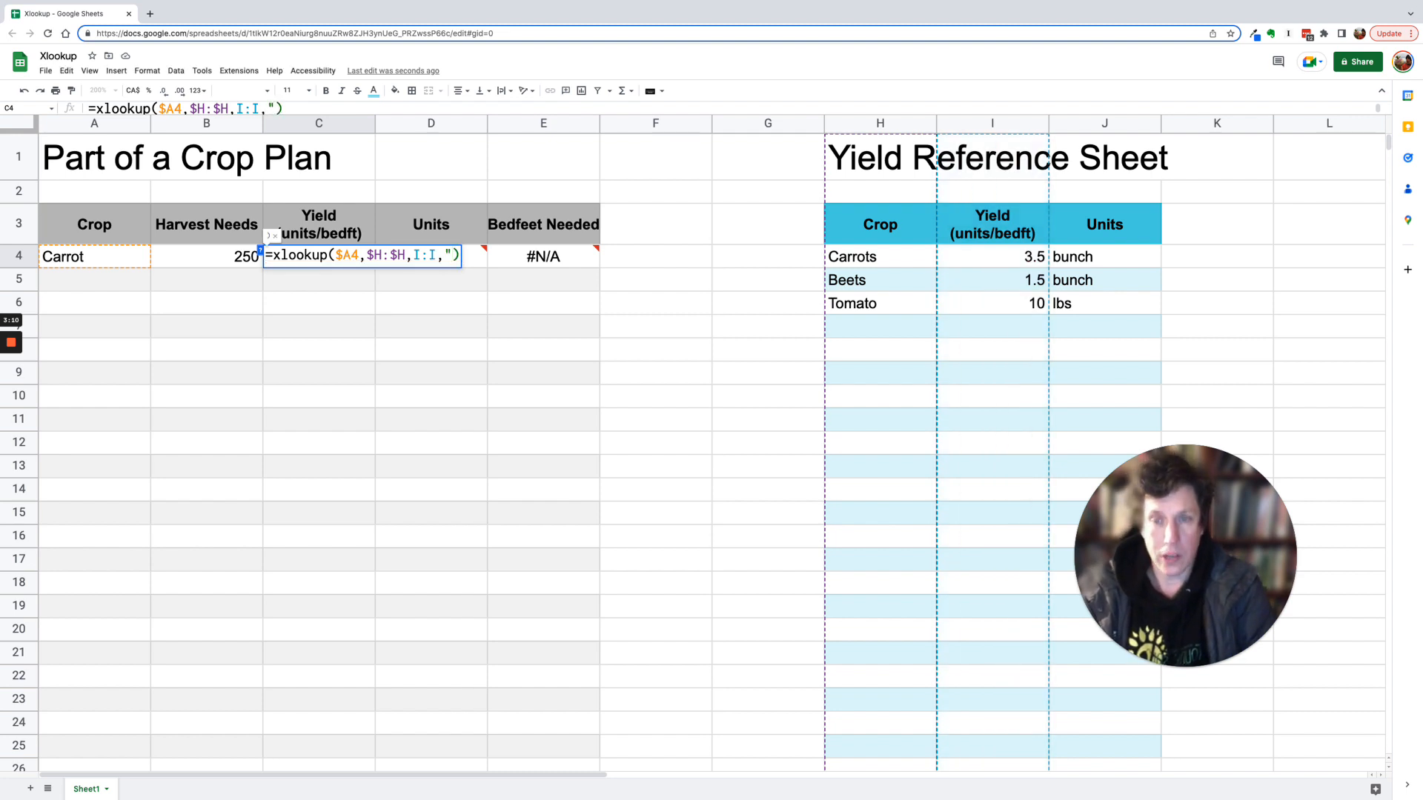
pyautogui.write('No Crop"')
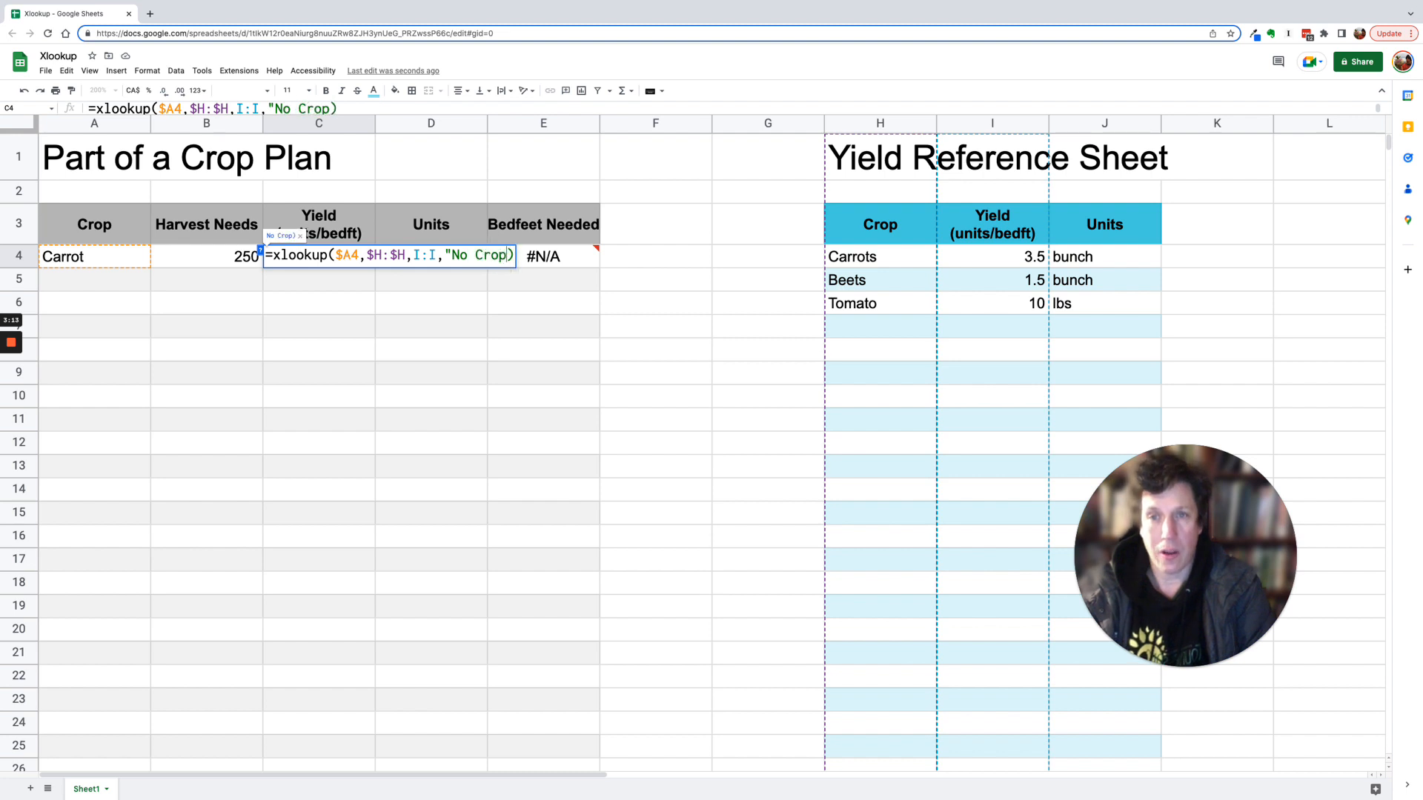
pyautogui.press('Return')
pyautogui.click(320, 257)
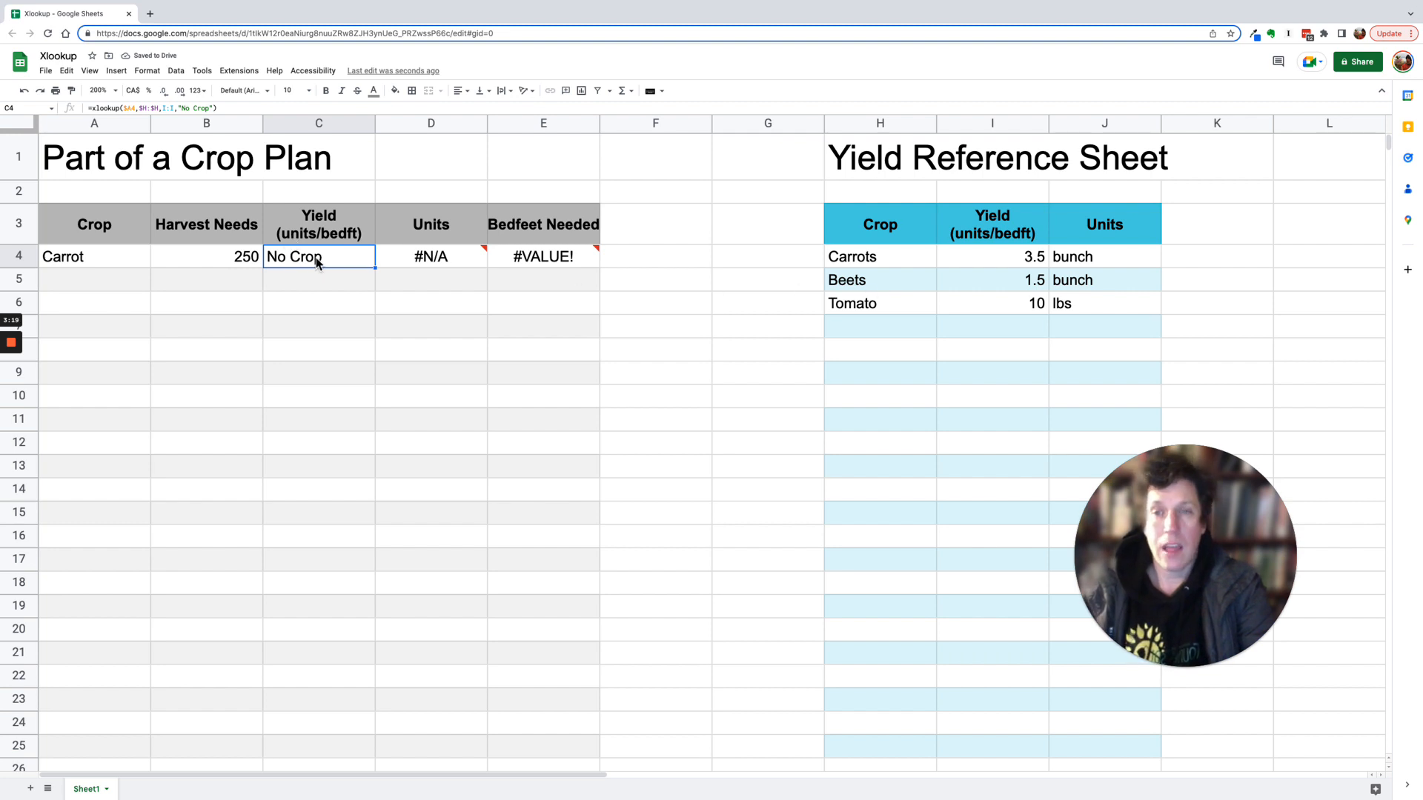
# - Change the crop in A4 back to Carrots
pyautogui.doubleClick(119, 254)
pyautogui.write('s')
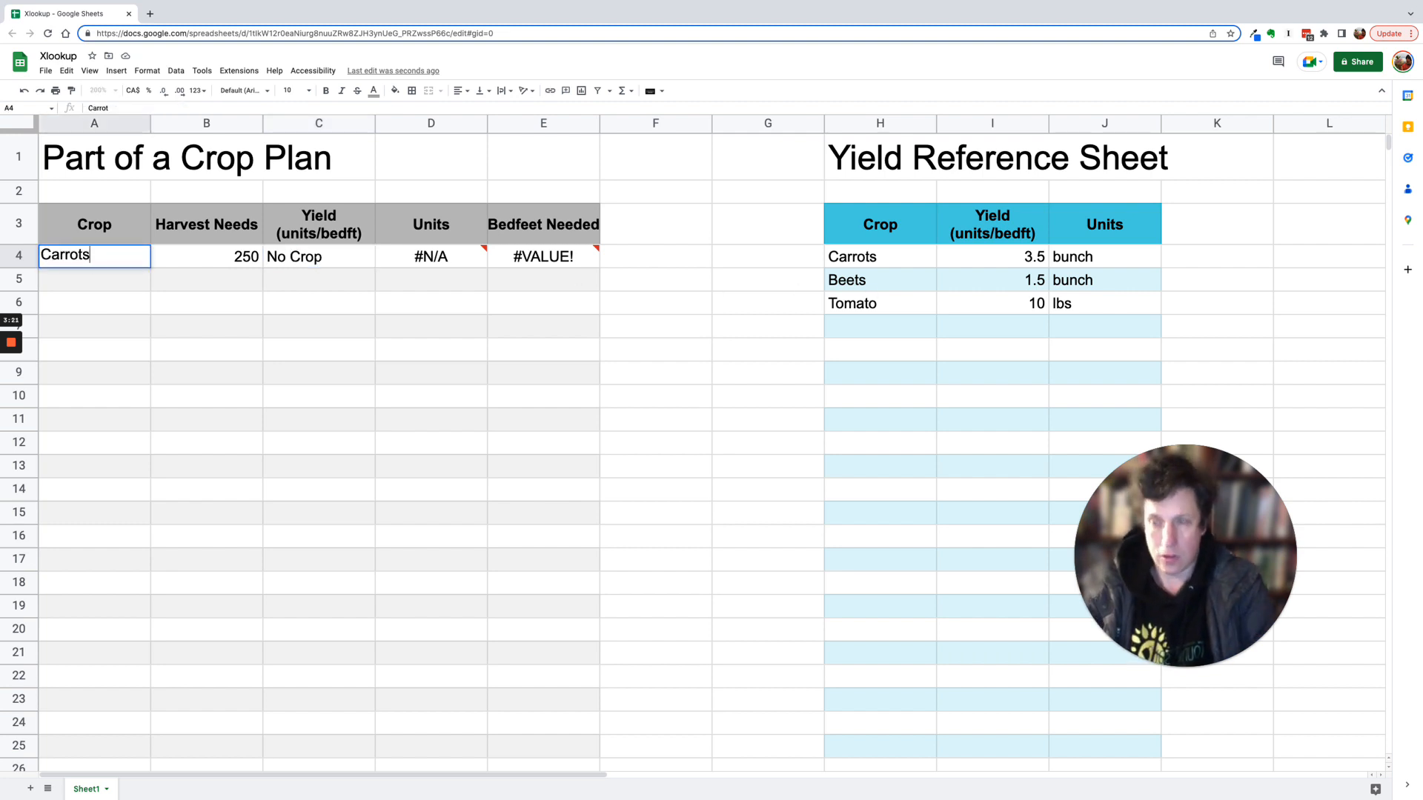
pyautogui.press('Return')
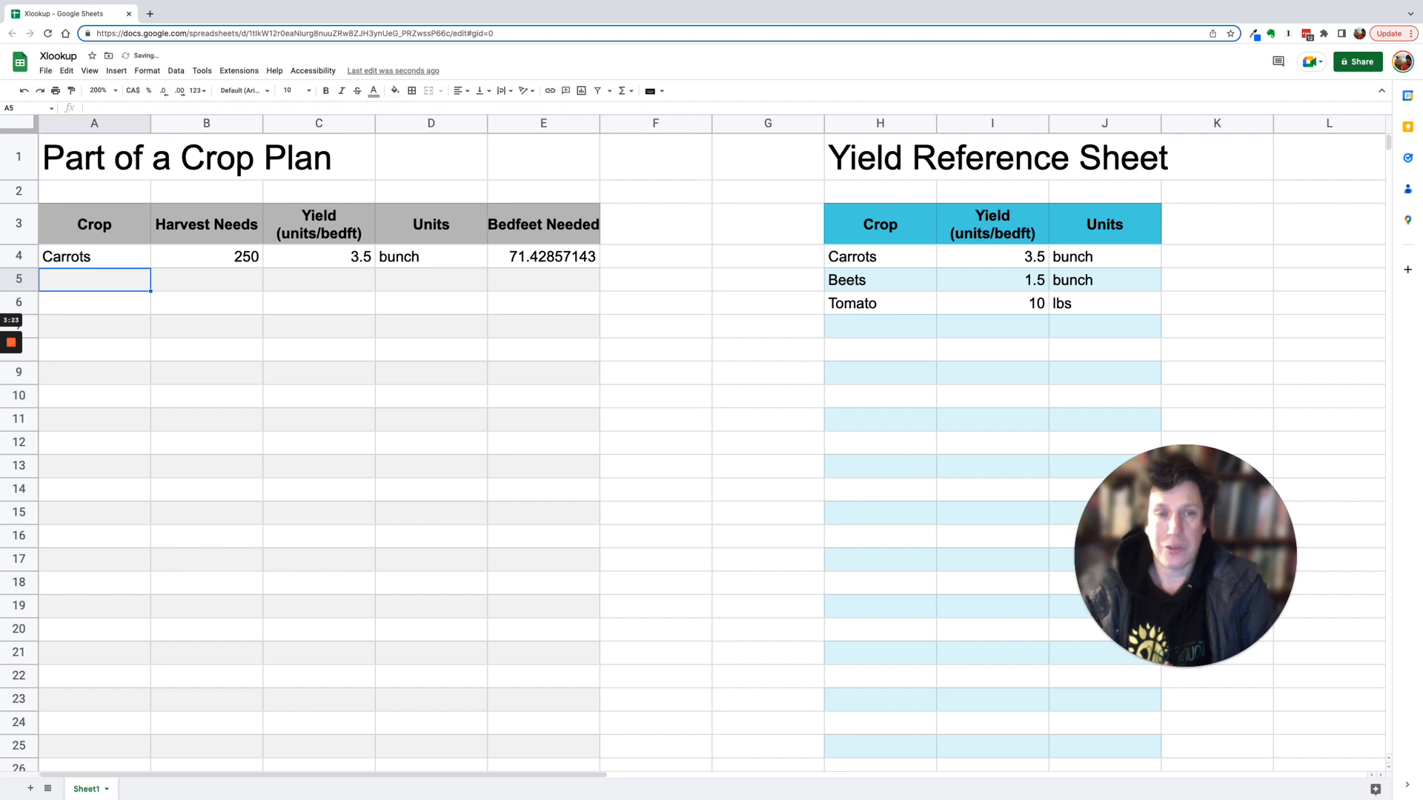